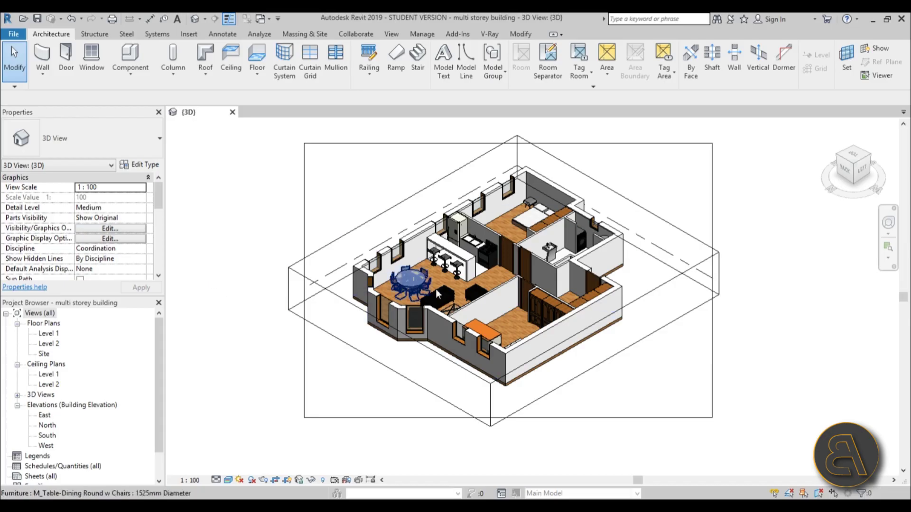
middle_drag(455, 256, 437, 250)
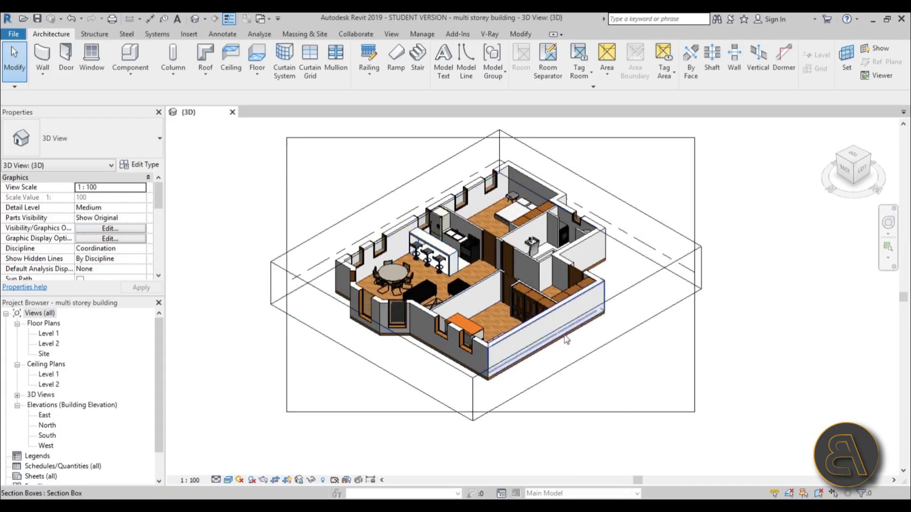
middle_drag(505, 302, 484, 330)
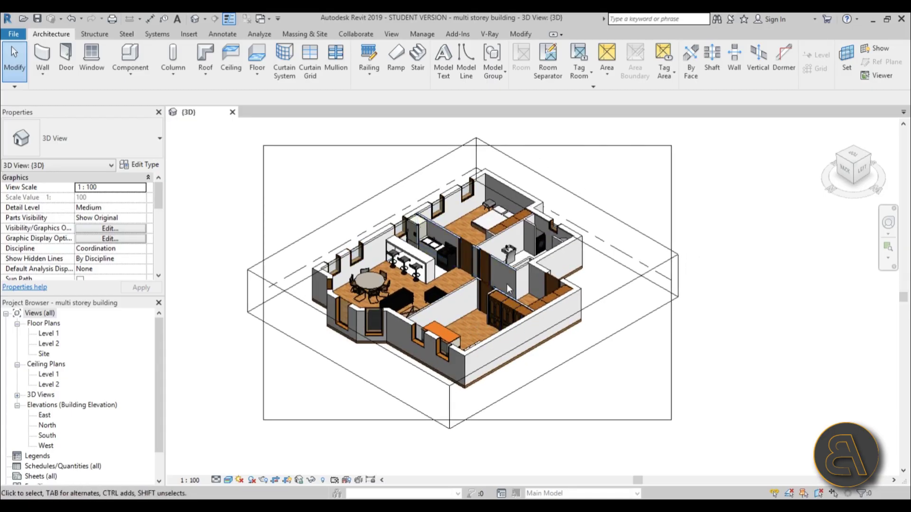
mouse_move(590, 289)
middle_down()
mouse_move(600, 286)
mouse_move(593, 290)
middle_up()
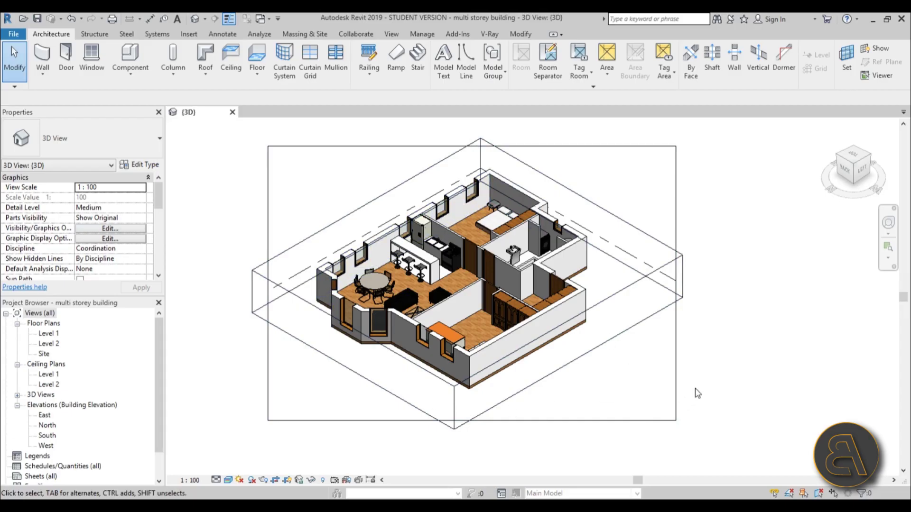
Step: Turn off Crop View and Crop Region Visible for the 3D view
click(671, 363)
key(Escape)
drag(160, 197, 161, 222)
click(80, 218)
click(80, 207)
click(141, 287)
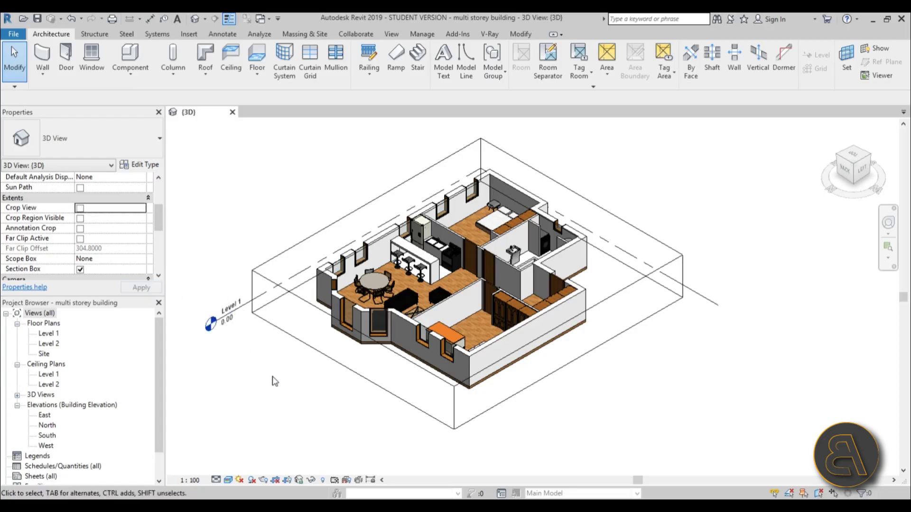
Step: Turn off the Section Box around the building in the 3D view
click(366, 377)
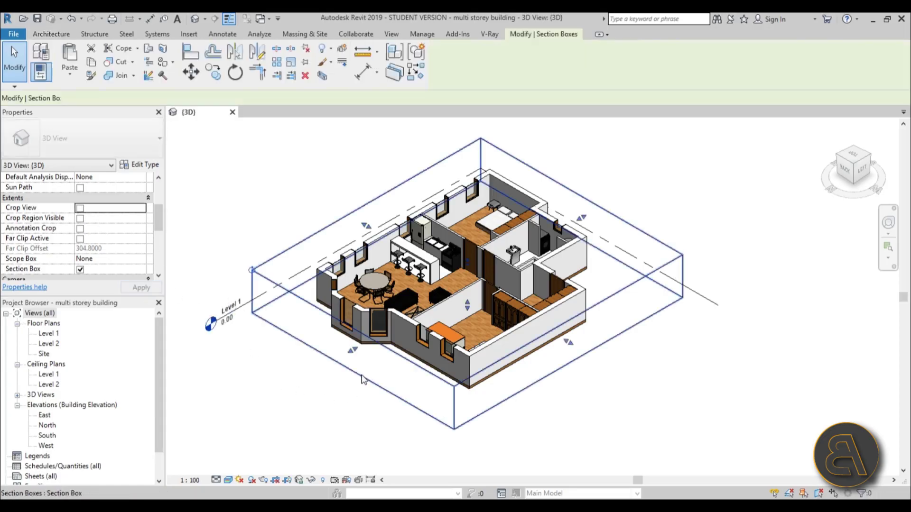
click(351, 409)
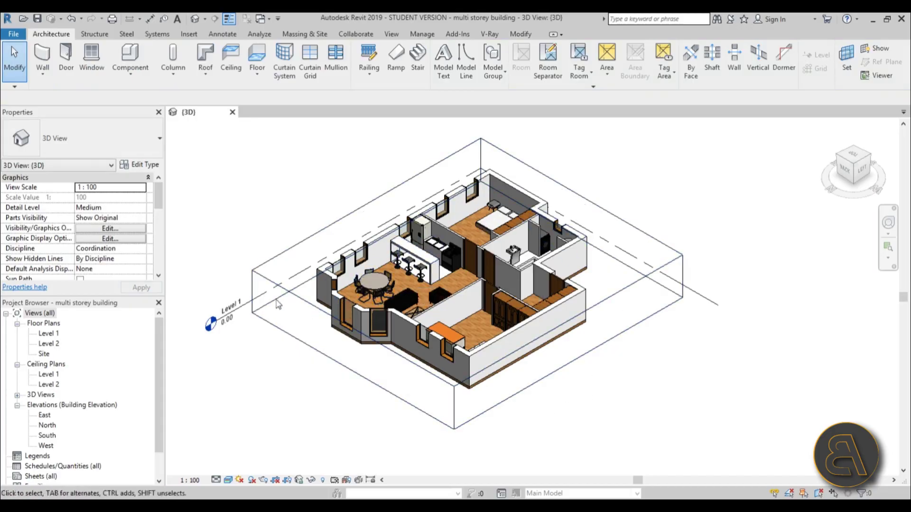
drag(158, 193, 164, 231)
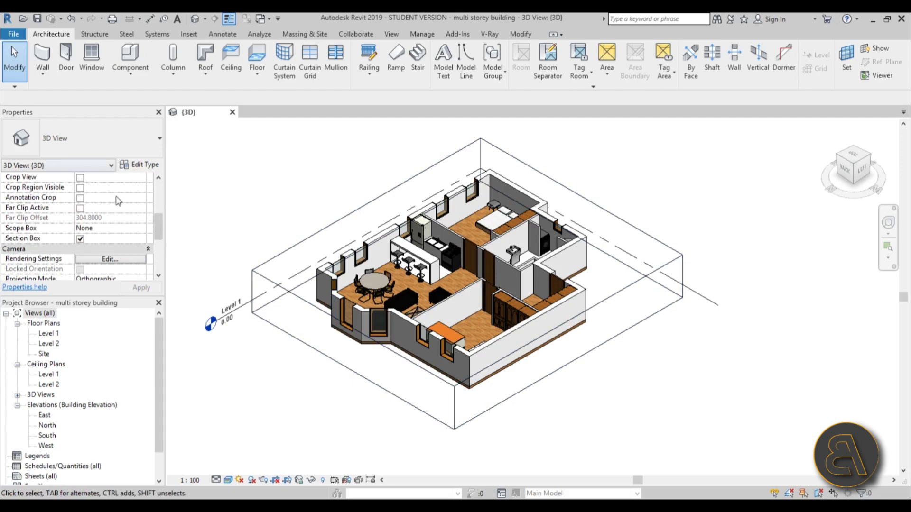
click(81, 240)
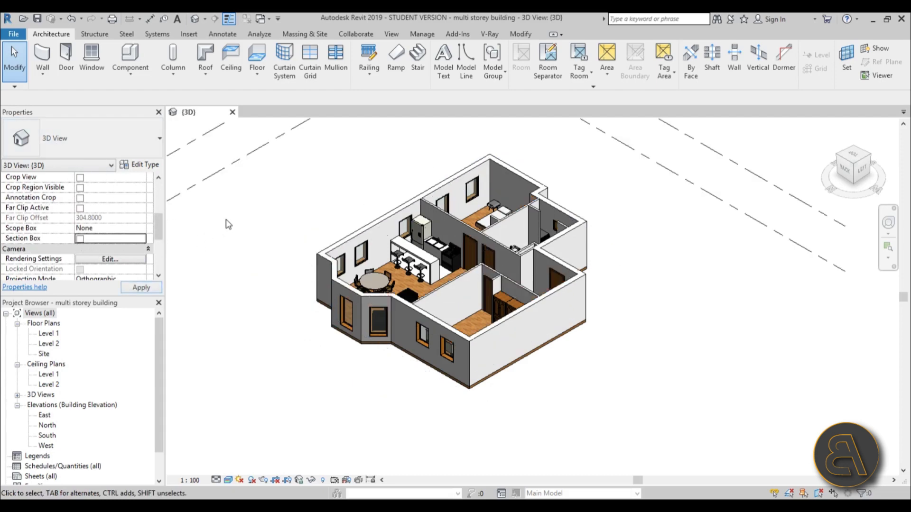
Step: Examine the uncut house model and its Level 1 and Level 2 lines from several angles
scroll(569, 308, down, 3)
middle_drag(570, 309, 575, 317)
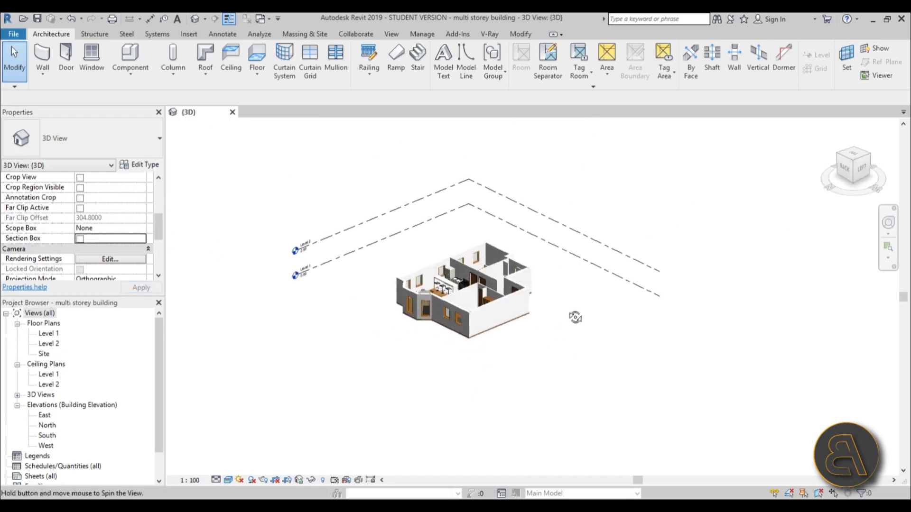
scroll(473, 270, up, 2)
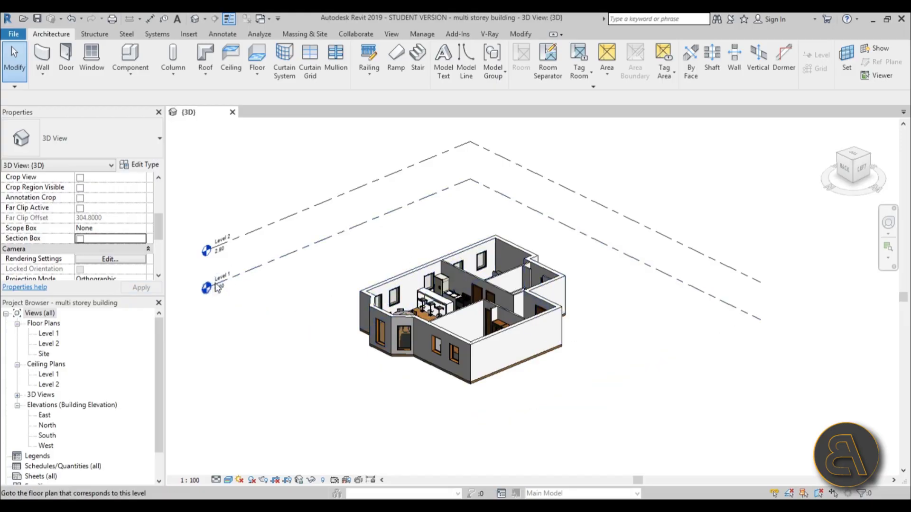
scroll(217, 280, up, 3)
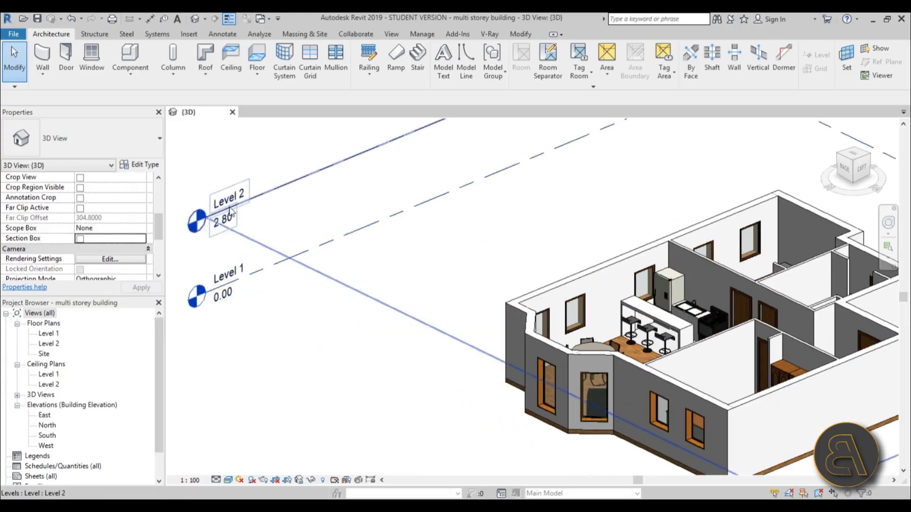
scroll(237, 226, down, 4)
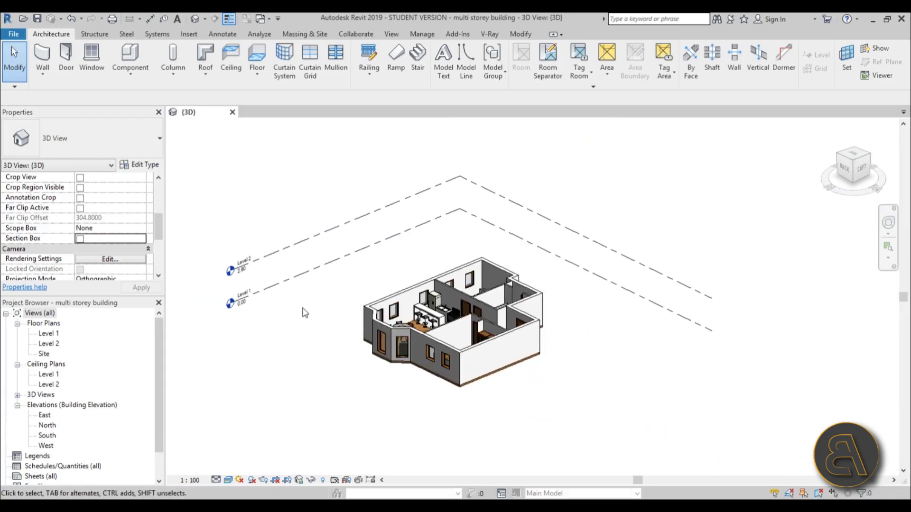
middle_drag(336, 308, 321, 283)
shift+middle_drag(503, 346, 575, 355)
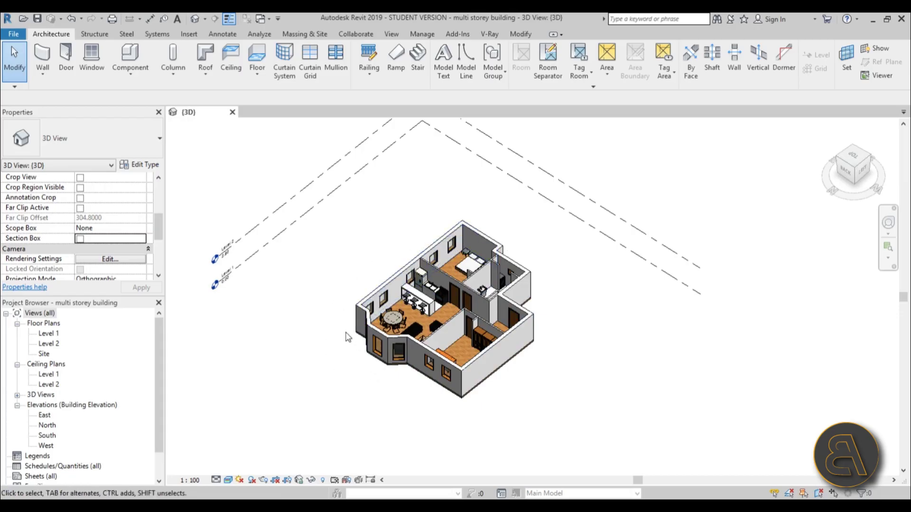
shift+middle_drag(446, 363, 258, 256)
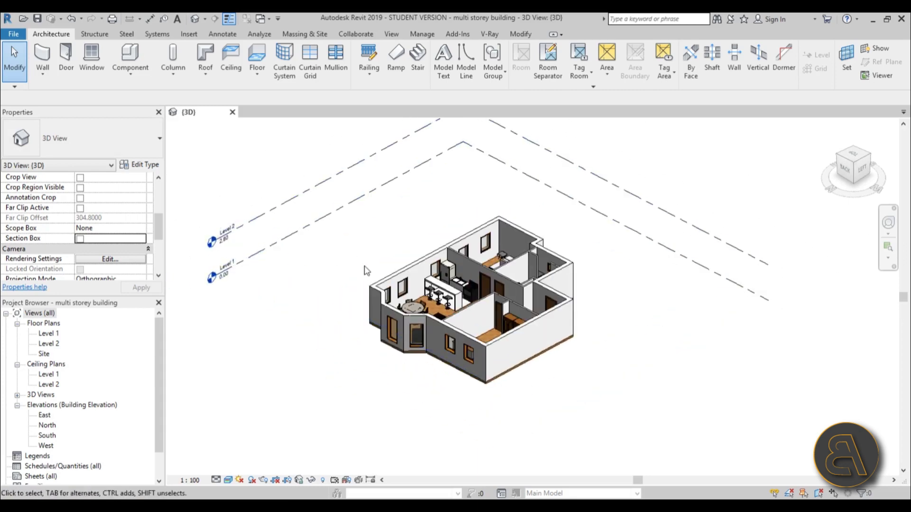
Step: Set the long exterior wall behind the kitchen to an Unconnected top constraint with a height of 6
click(409, 269)
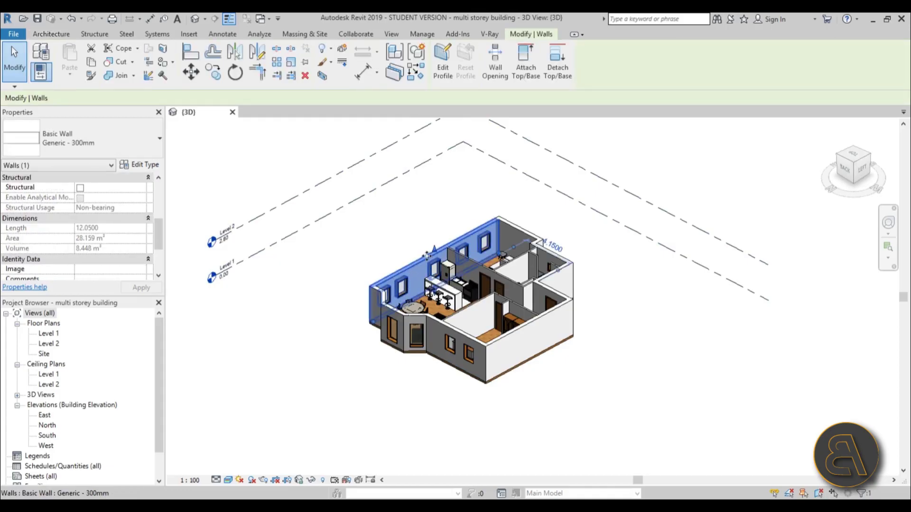
drag(160, 230, 161, 195)
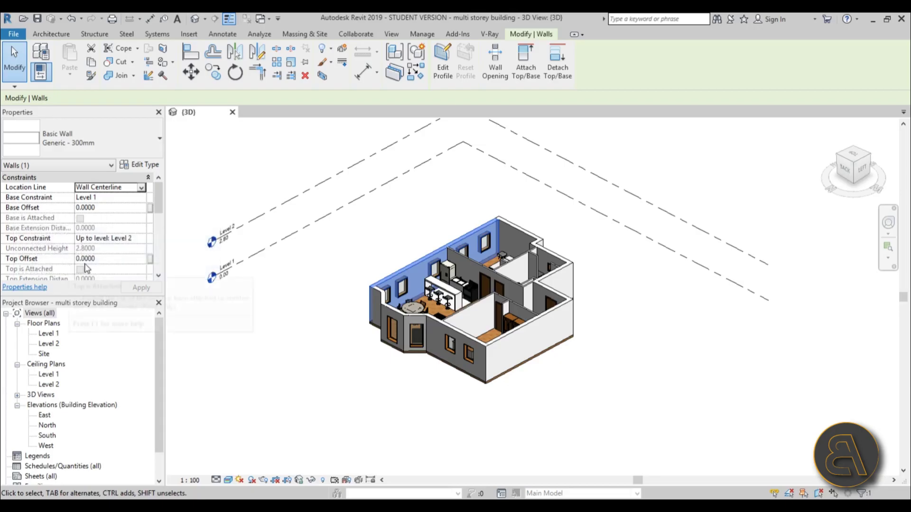
click(142, 239)
click(142, 239)
click(110, 249)
click(106, 248)
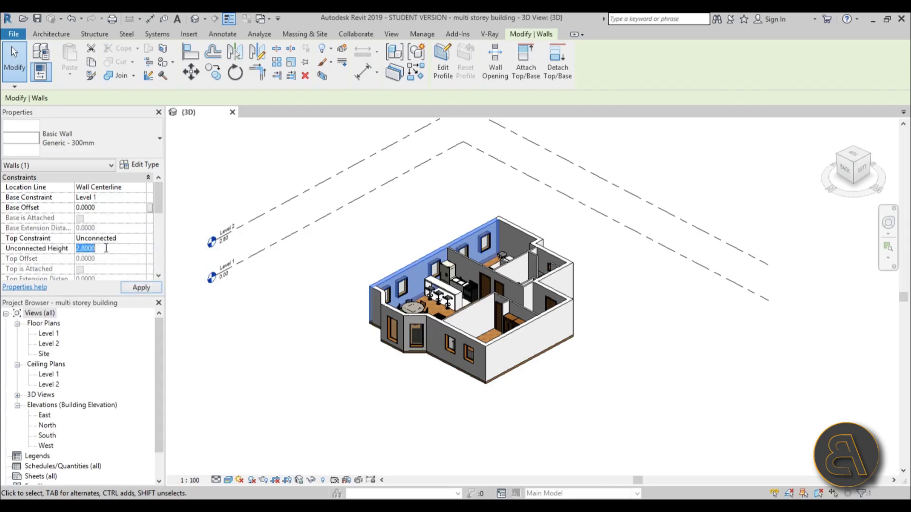
click(139, 251)
text(6)
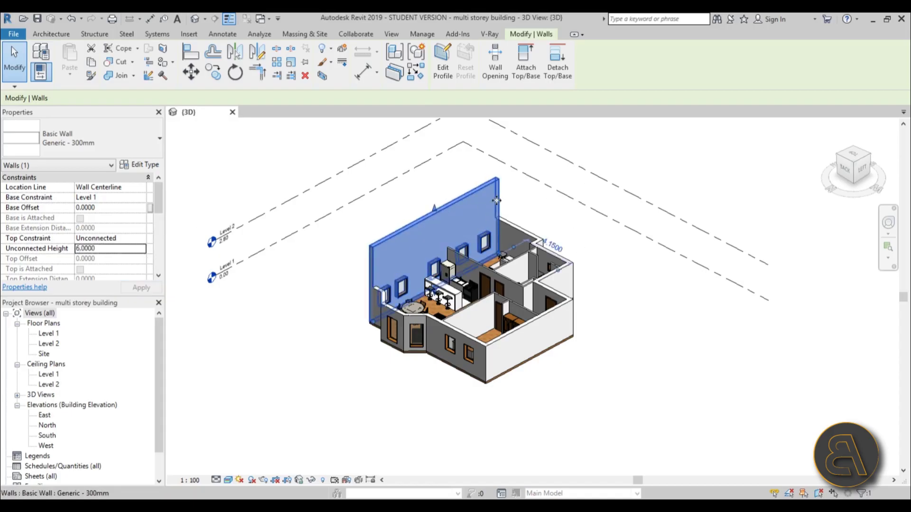
Step: Constrain the top of the long kitchen wall to "Up to level: Level 2" and deselect it
click(139, 240)
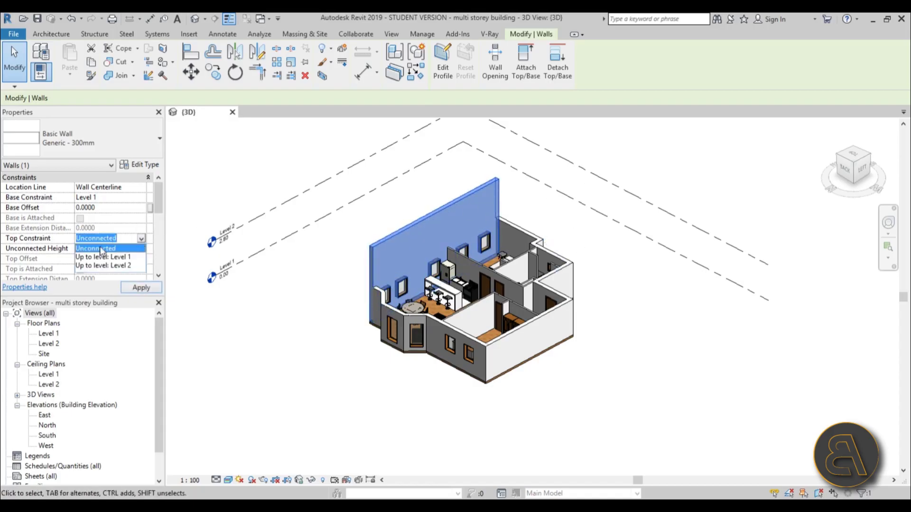
click(92, 266)
click(141, 288)
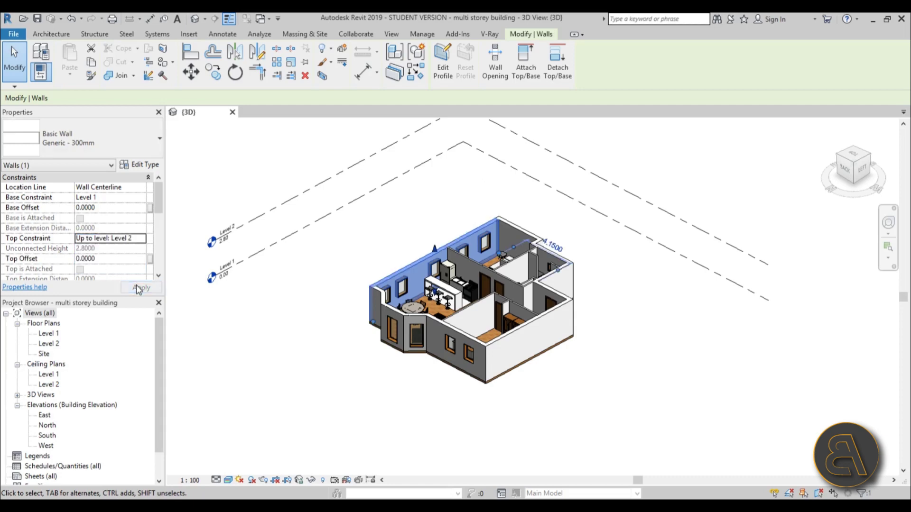
click(558, 400)
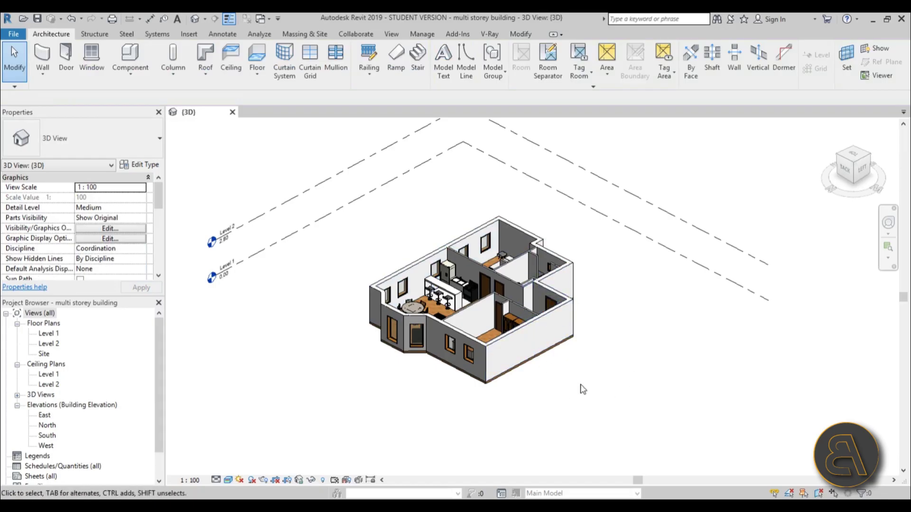
Step: Open the South building elevation with the level heads in view
scroll(583, 389, down, 1)
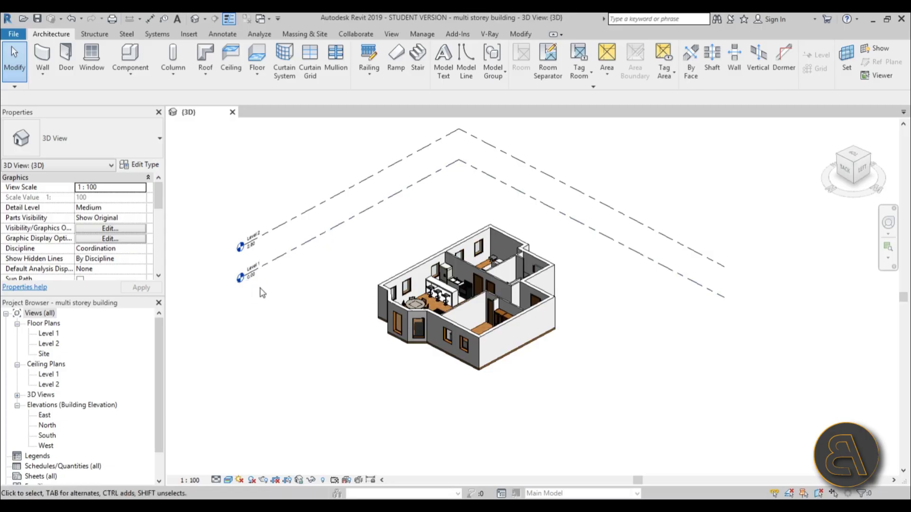
double_click(48, 435)
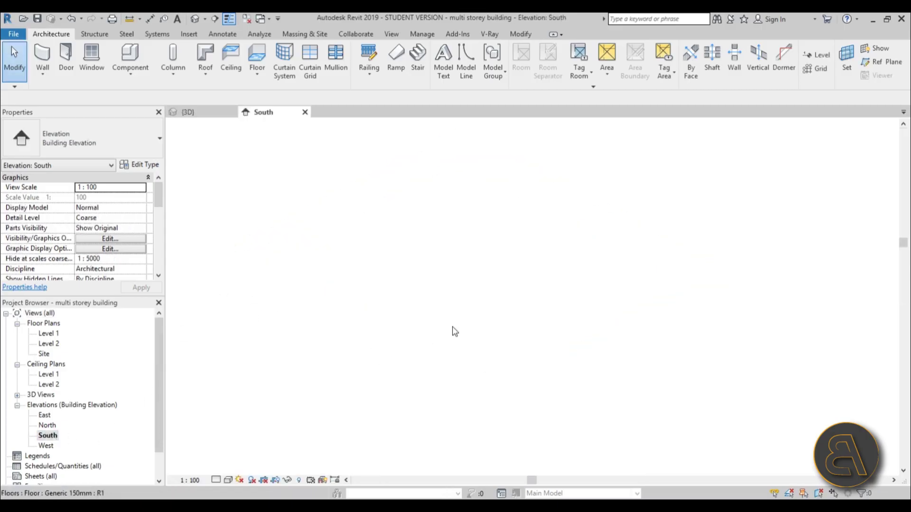
scroll(519, 330, down, 3)
scroll(602, 287, up, 4)
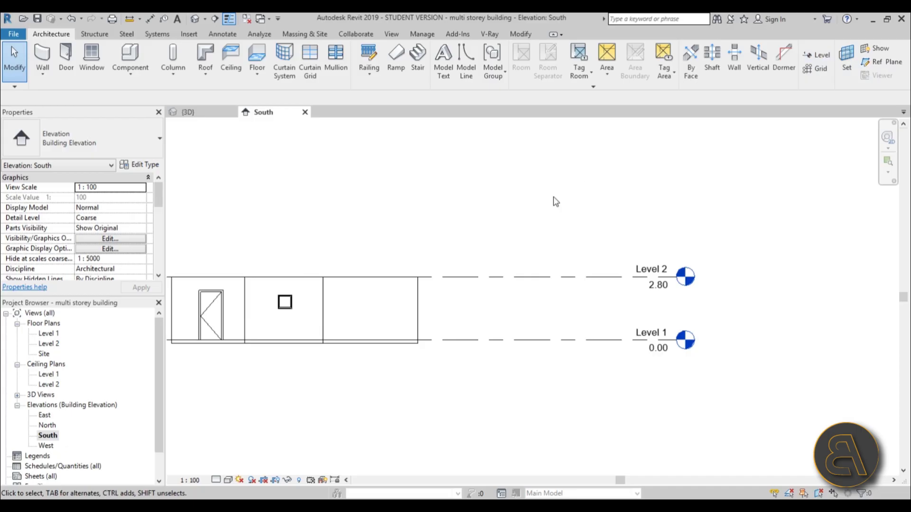
Step: Add two levels above Level 2 with the Level tool, picking existing level lines at an offset of 2.8
key(l)
key(l)
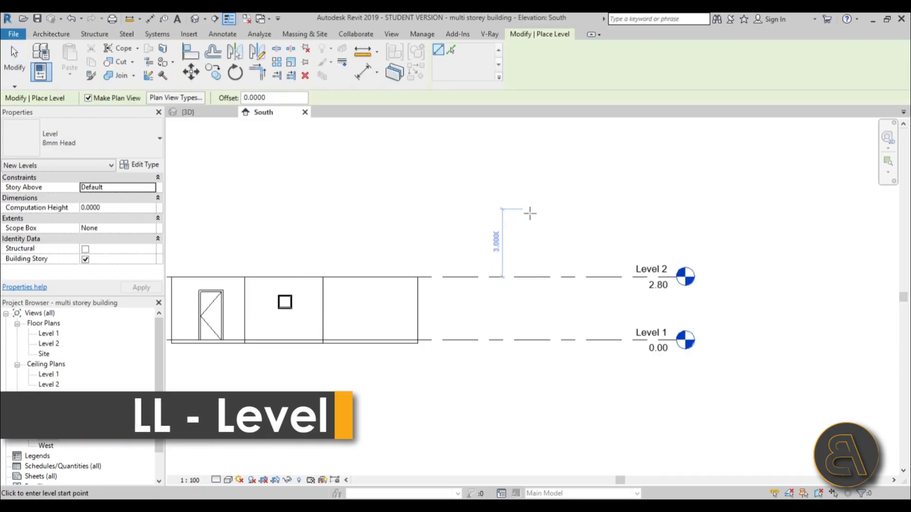
scroll(481, 272, down, 3)
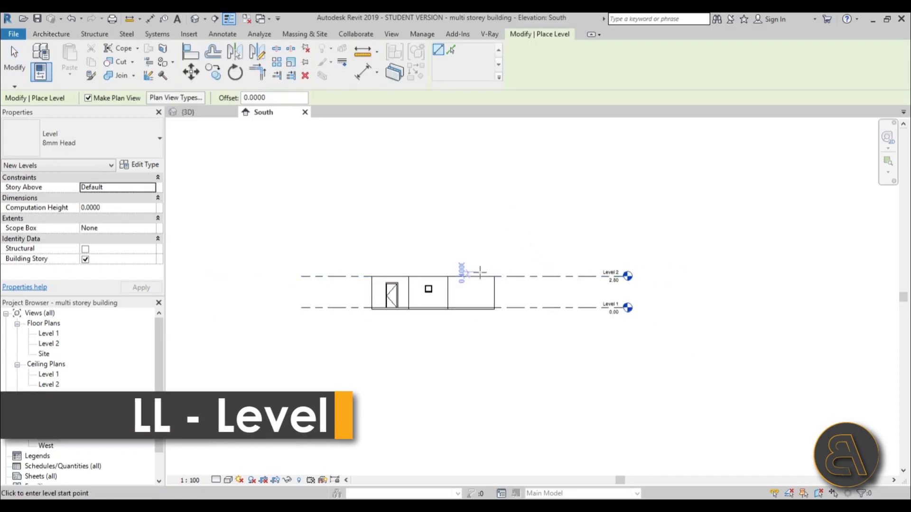
click(452, 51)
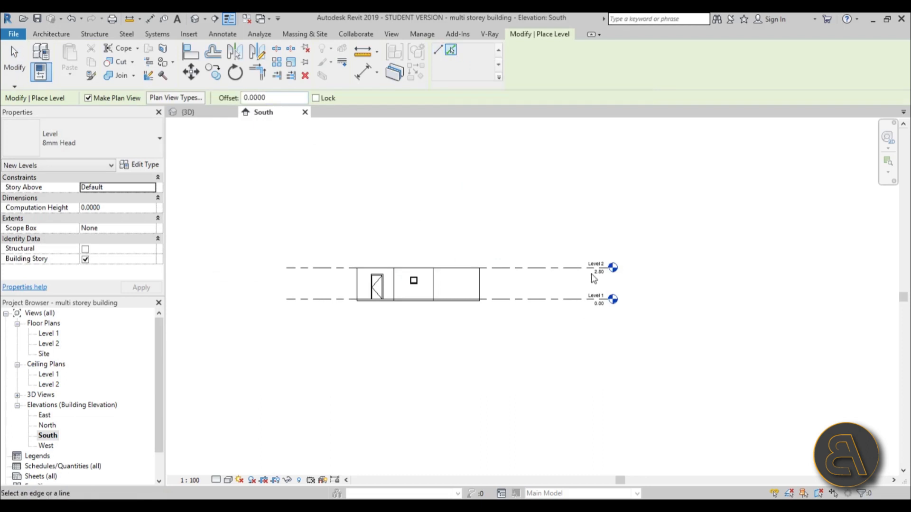
double_click(266, 97)
text(2.)
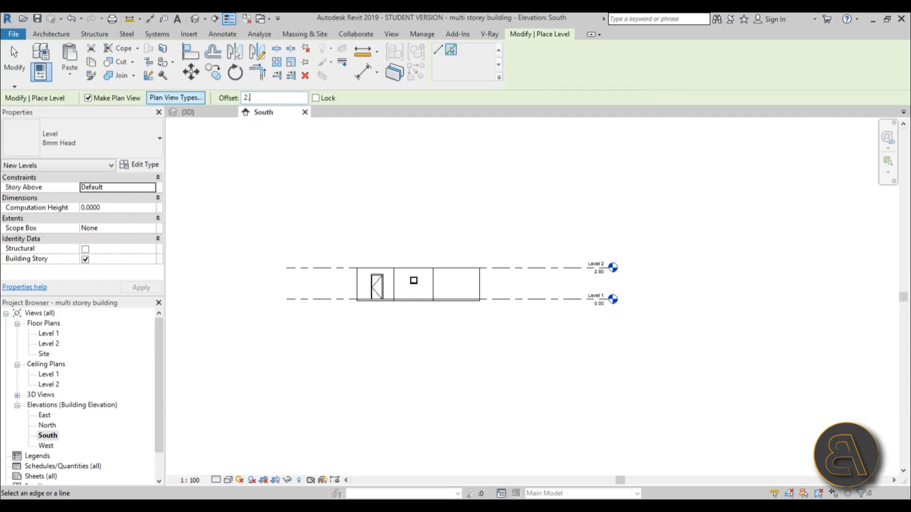
text(8000)
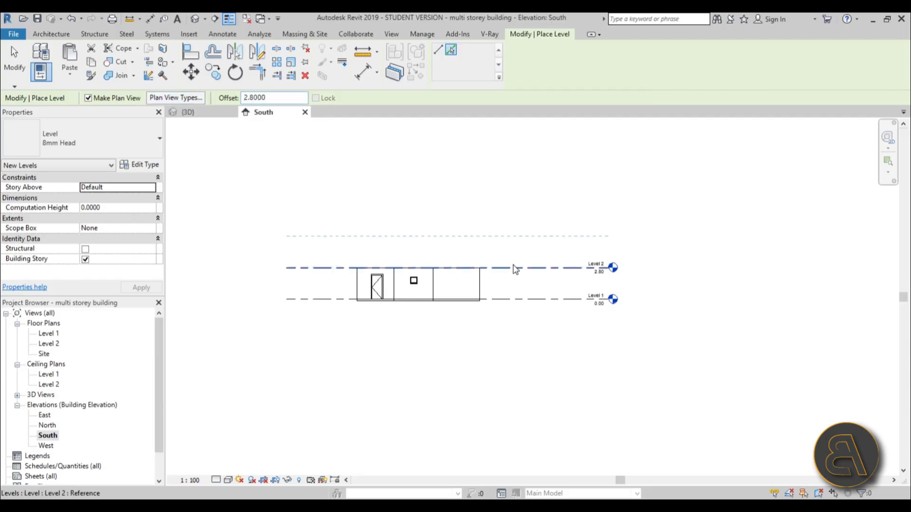
click(513, 267)
click(500, 240)
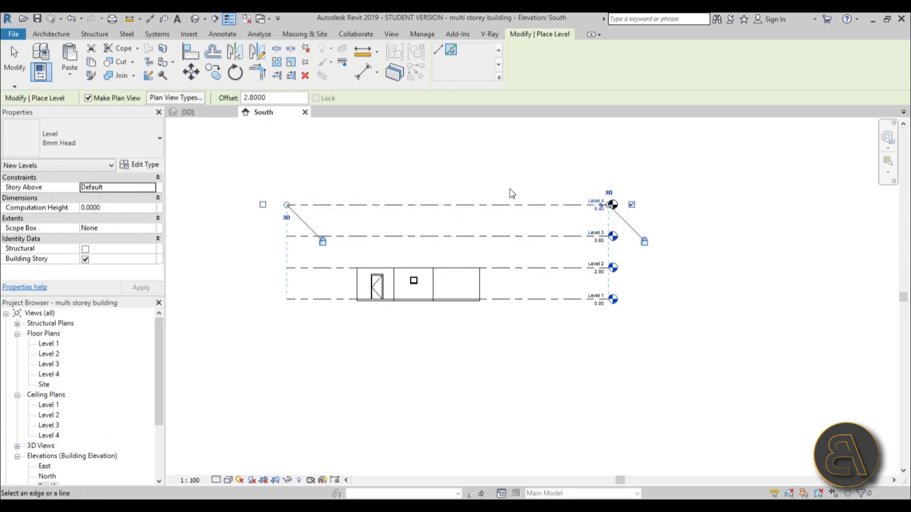
Step: Add two more levels above the topmost one, each offset 2.8, and finish the Level command
click(509, 205)
middle_drag(512, 198, 525, 258)
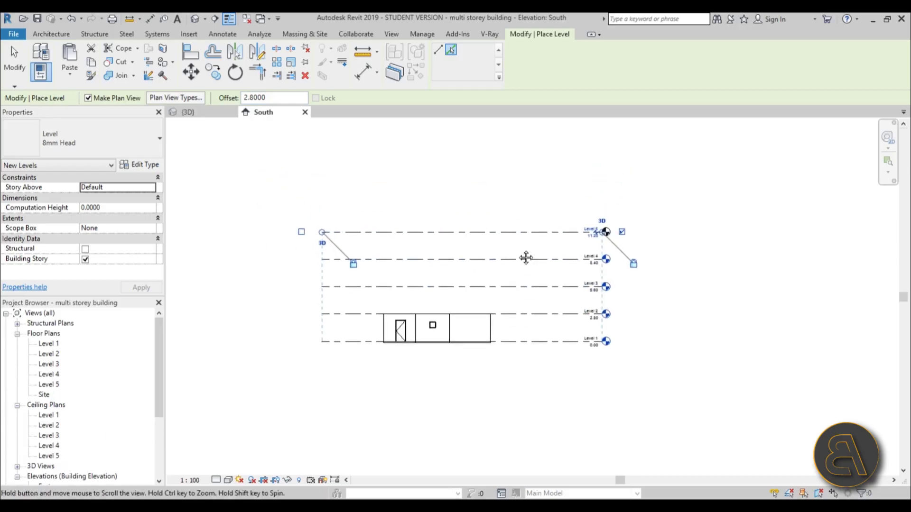
scroll(598, 247, up, 4)
click(511, 216)
scroll(543, 223, down, 3)
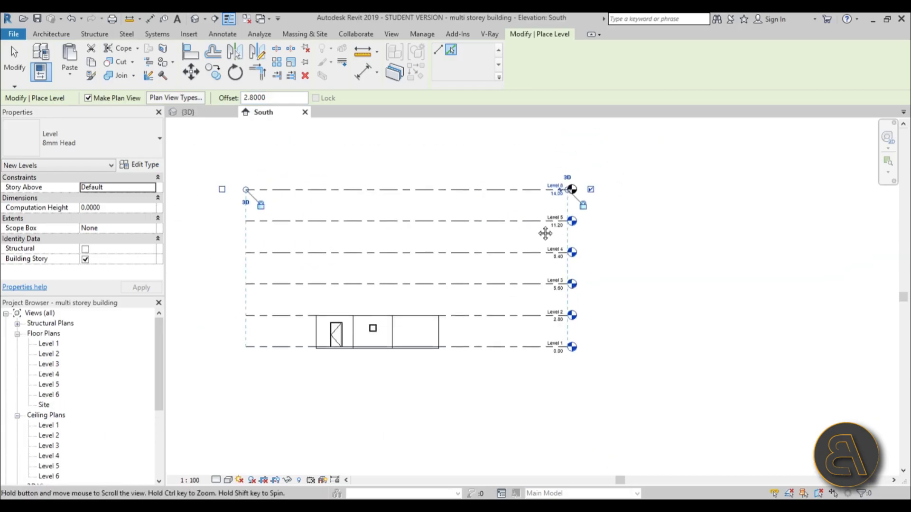
scroll(556, 204, up, 2)
key(Escape)
key(Escape)
scroll(550, 370, down, 4)
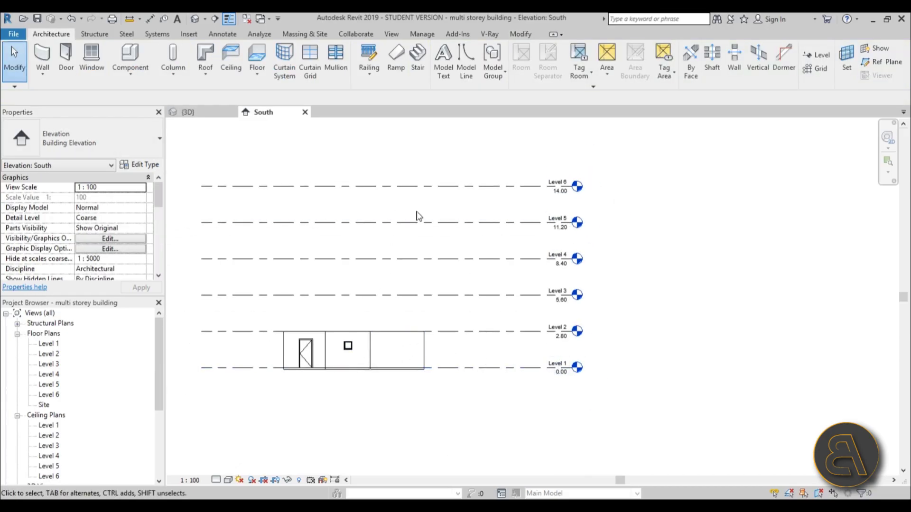
scroll(547, 195, up, 3)
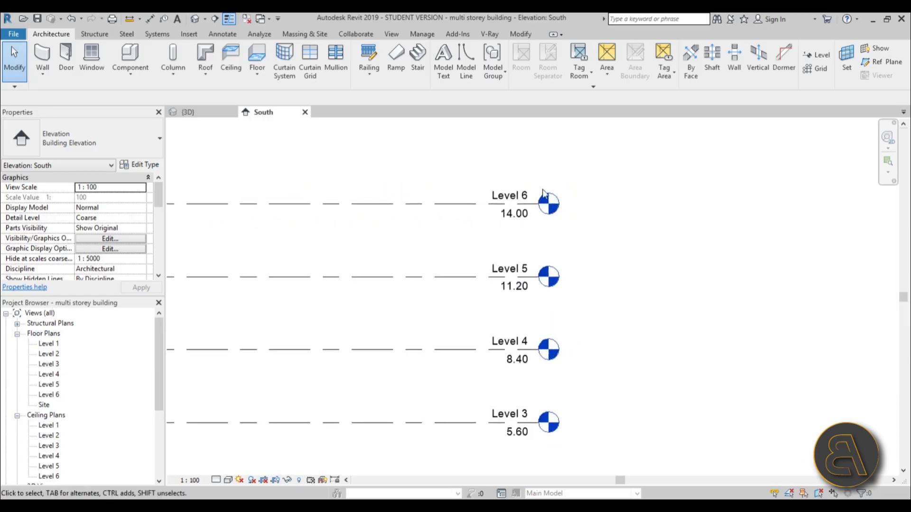
scroll(547, 195, down, 3)
scroll(458, 260, down, 2)
mouse_move(458, 260)
middle_down()
mouse_move(453, 274)
mouse_move(469, 273)
middle_up()
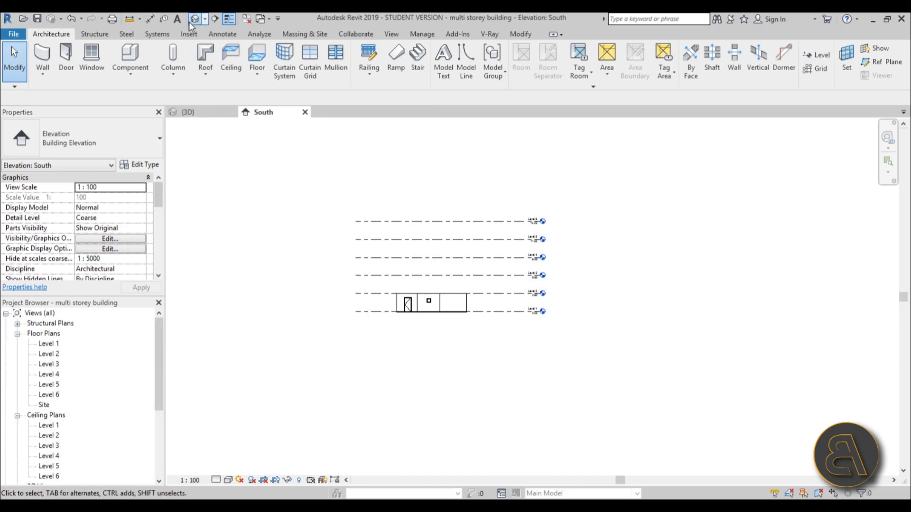
Step: Group all elements of the house in the 3D view as a model group named "floor"
click(187, 112)
shift+middle_drag(566, 331, 309, 318)
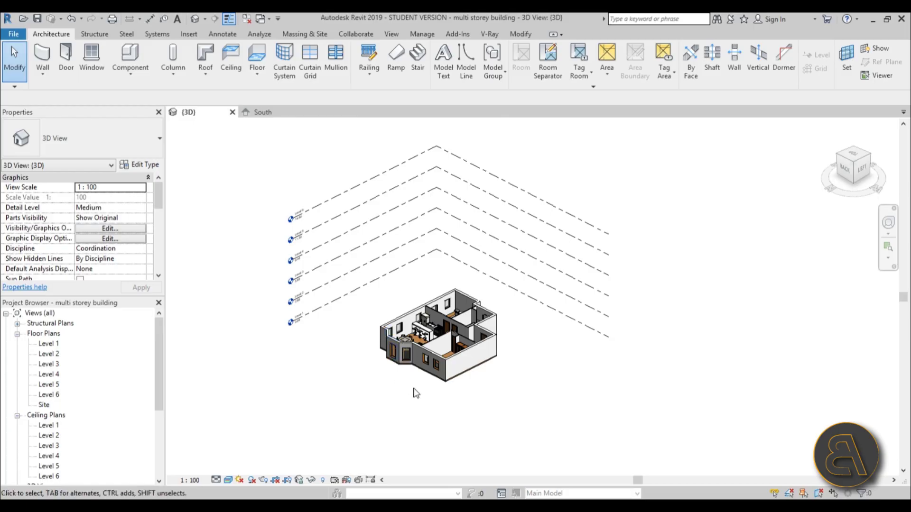
drag(328, 158, 533, 414)
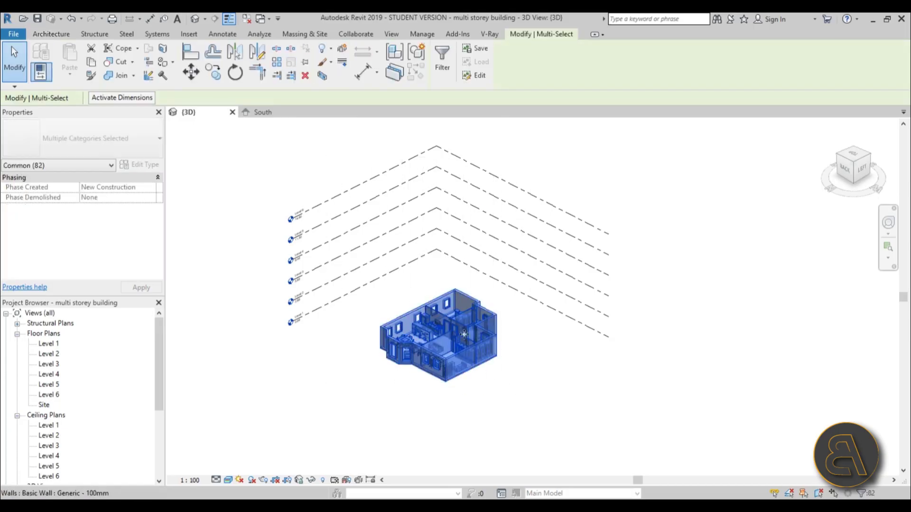
scroll(472, 351, up, 3)
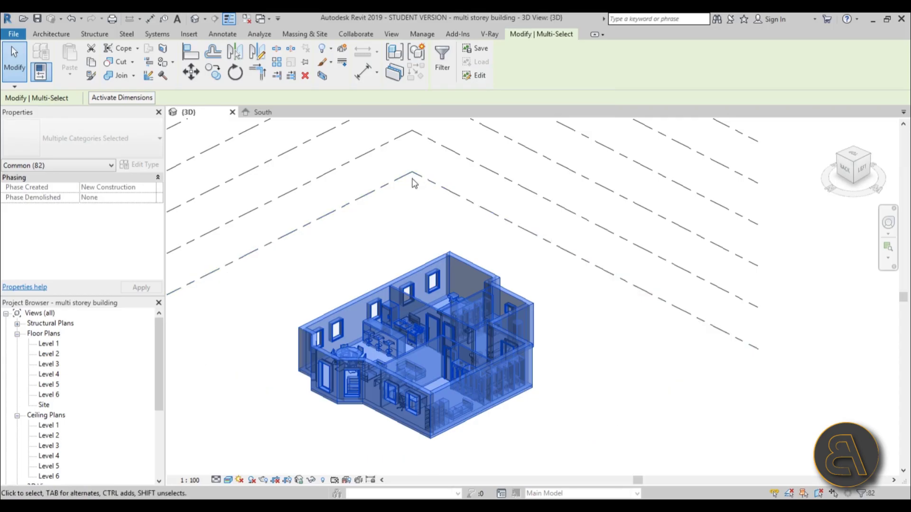
key(g)
key(p)
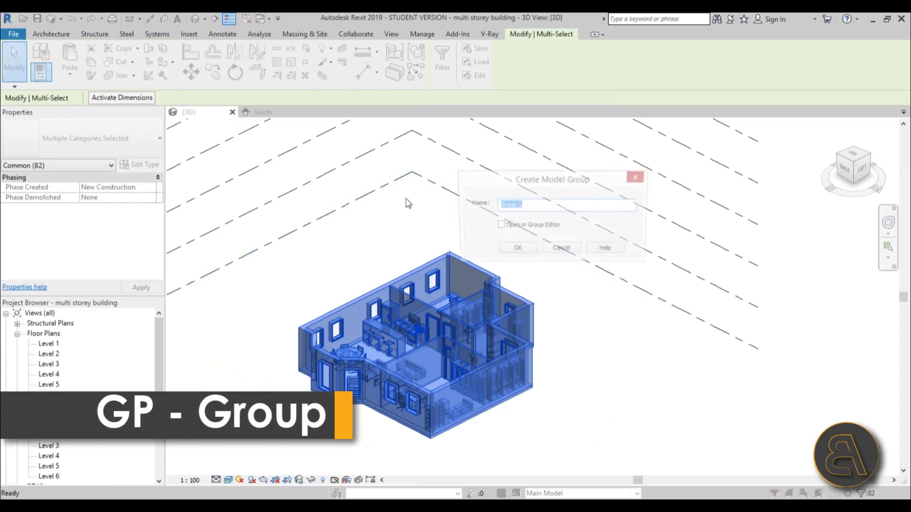
drag(556, 187, 462, 188)
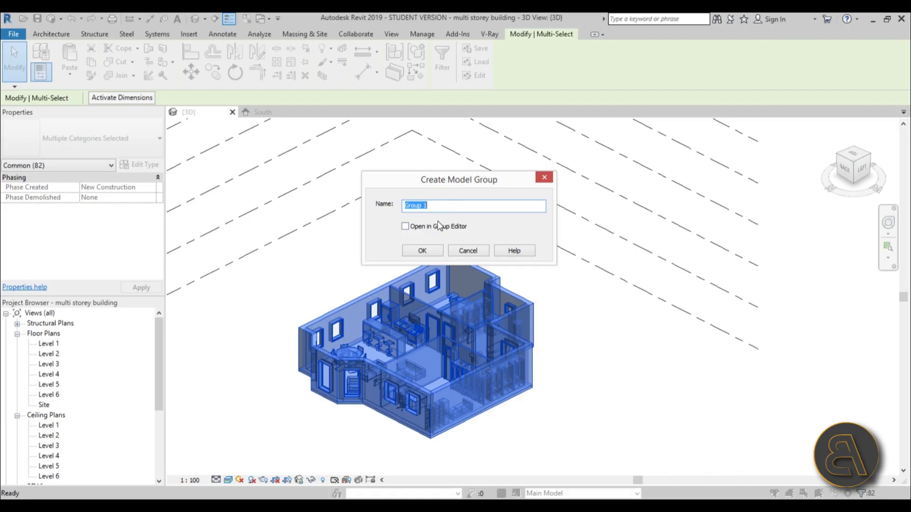
text(floor)
click(422, 252)
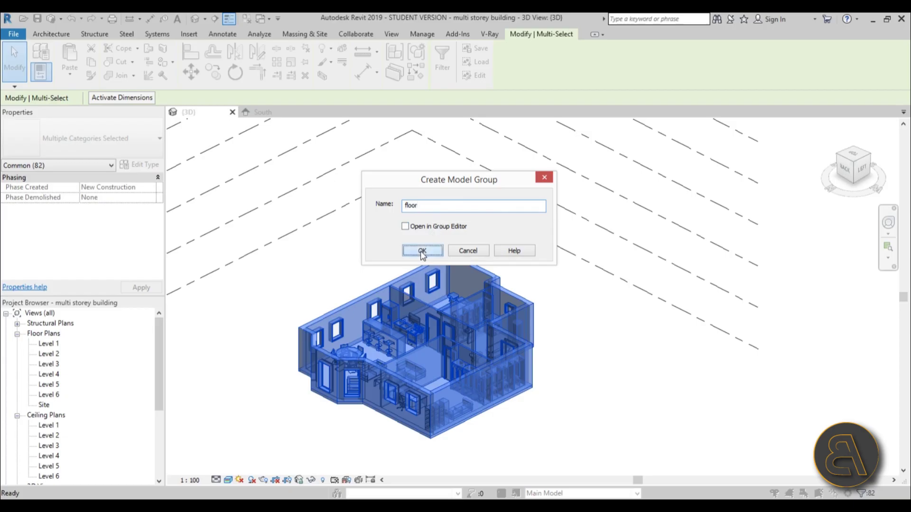
click(558, 281)
Step: Select the floor model group to inspect its extents and contents, and clear the selection
scroll(556, 280, down, 2)
scroll(484, 266, up, 1)
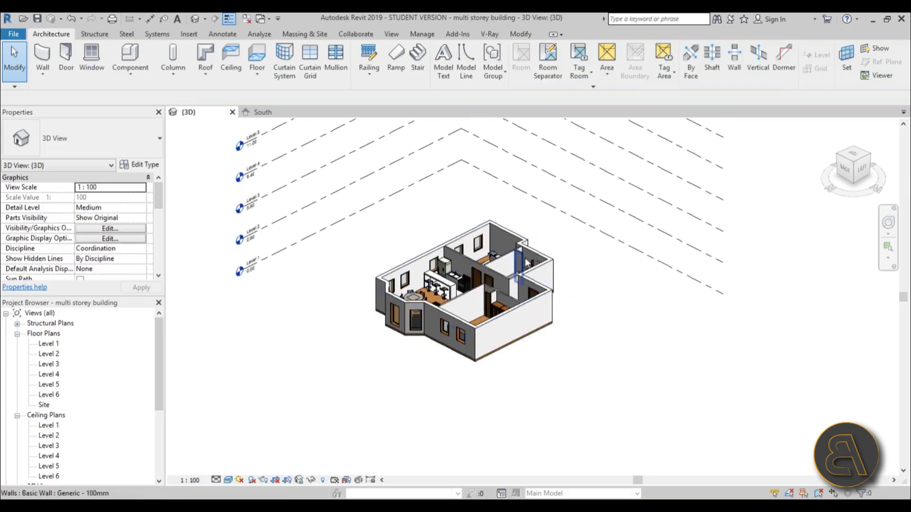
click(536, 266)
scroll(543, 261, up, 4)
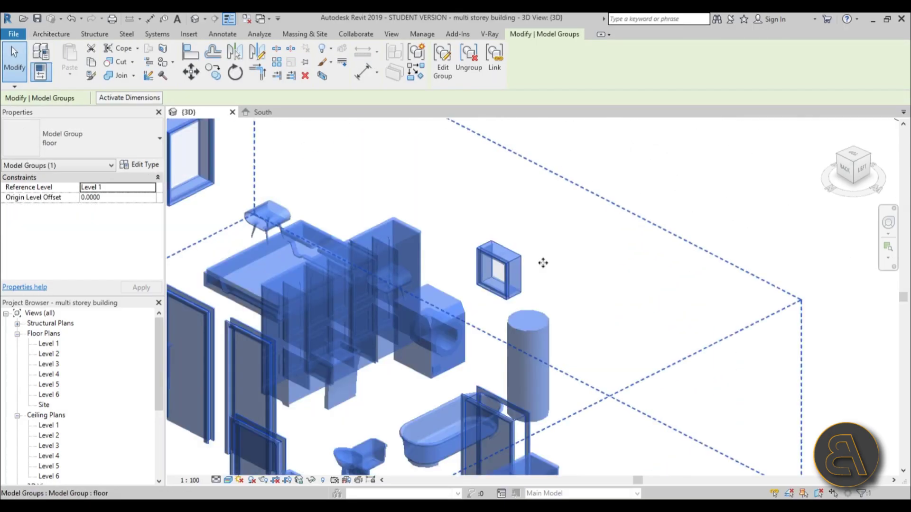
scroll(543, 263, down, 3)
scroll(543, 262, down, 2)
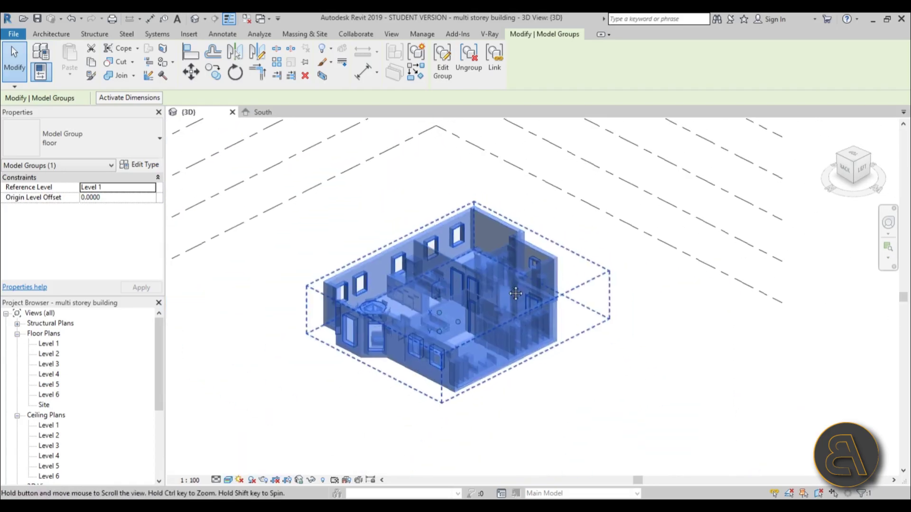
click(596, 346)
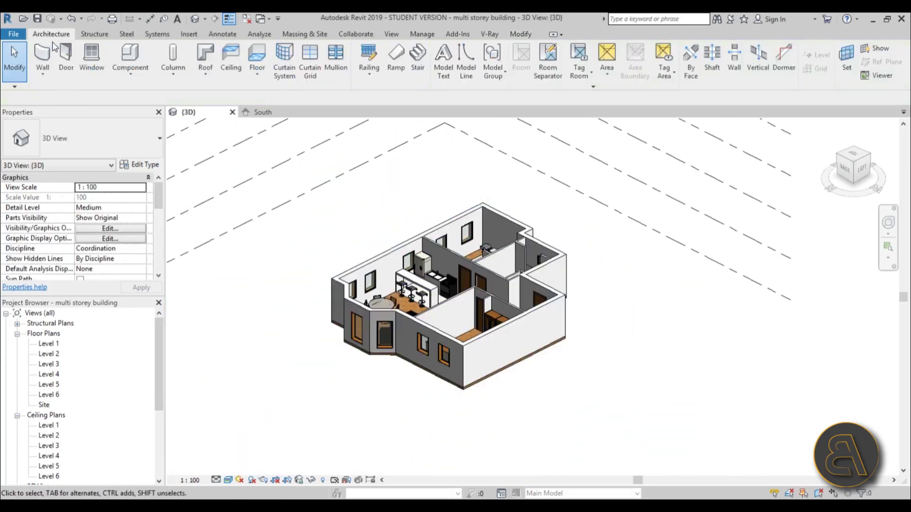
Step: Draw a zigzag chain of three connected walls on the open ground beside the bay-window side of the house
click(45, 53)
click(298, 204)
click(309, 264)
click(208, 263)
click(252, 347)
key(Escape)
key(Escape)
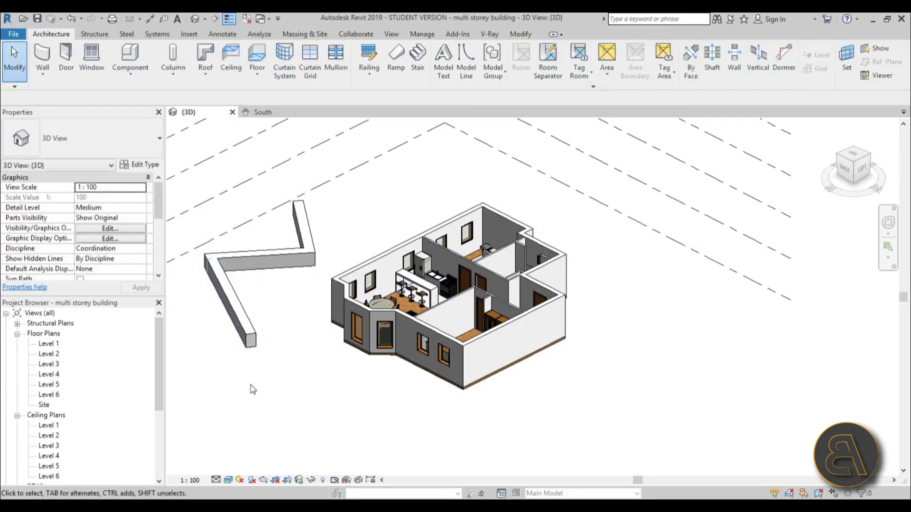
Step: Open the floor group for editing and select the bar stool at the end of the kitchen counter
scroll(331, 392, down, 3)
click(356, 355)
scroll(354, 358, up, 3)
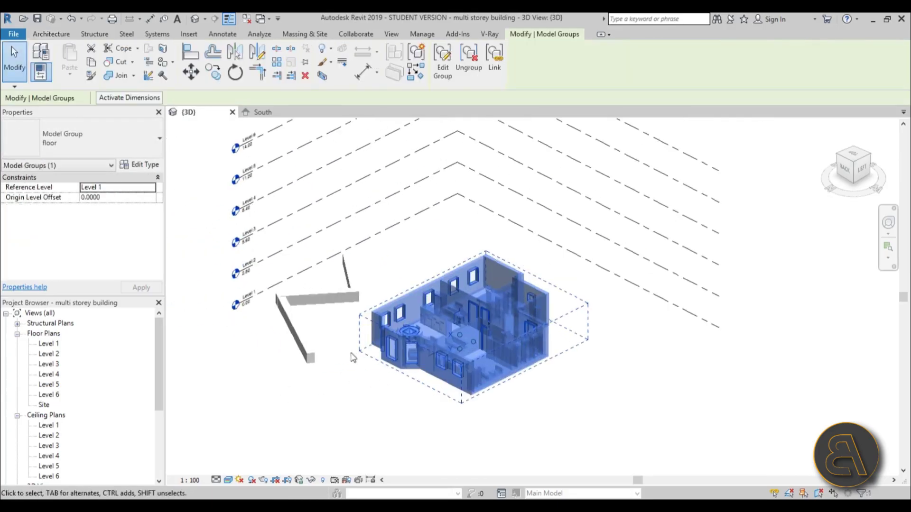
scroll(427, 397, up, 5)
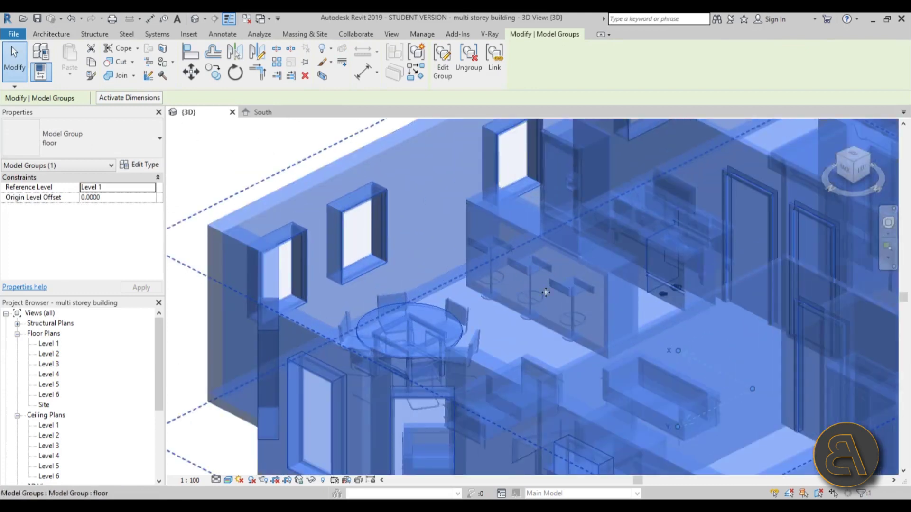
click(444, 71)
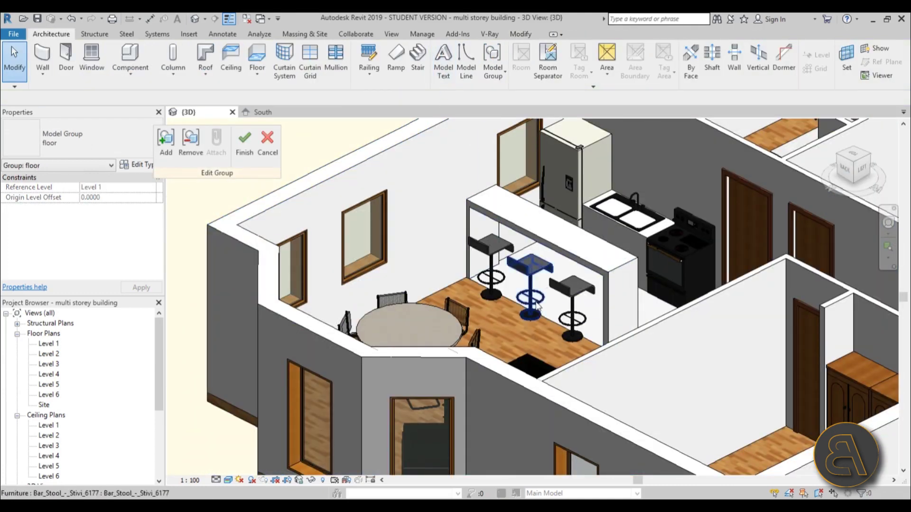
scroll(537, 306, up, 3)
click(608, 330)
mouse_move(604, 332)
mouse_down()
mouse_move(576, 331)
mouse_move(573, 345)
mouse_move(605, 329)
mouse_up()
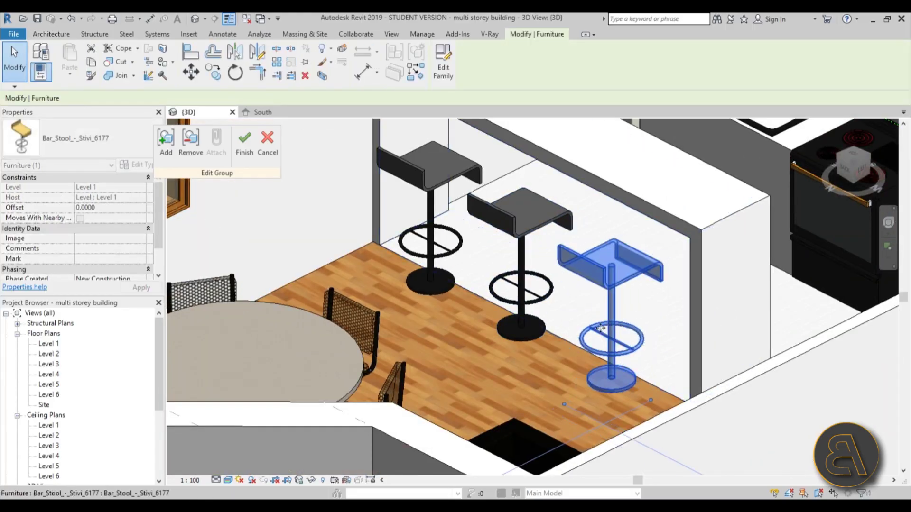
Step: Try to select the zigzag walls outside the group, and finish editing the floor group
scroll(605, 329, down, 8)
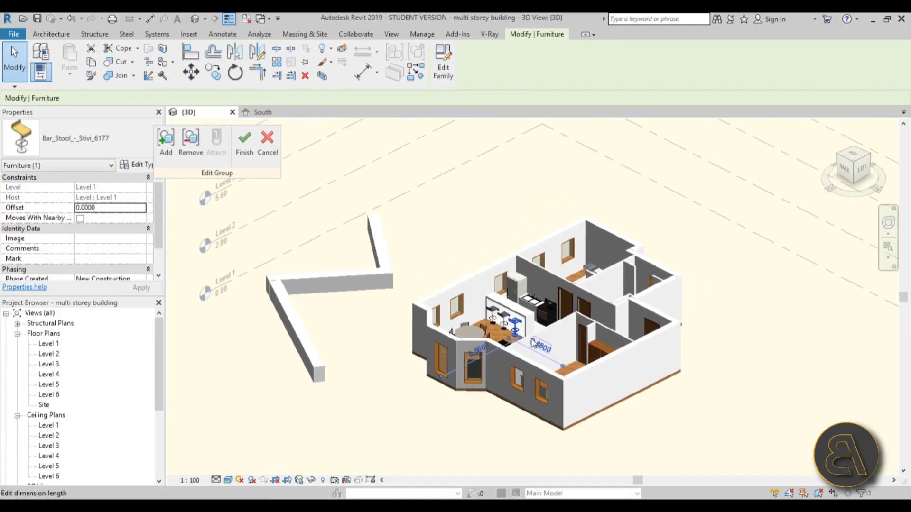
scroll(533, 342, down, 3)
drag(351, 280, 285, 390)
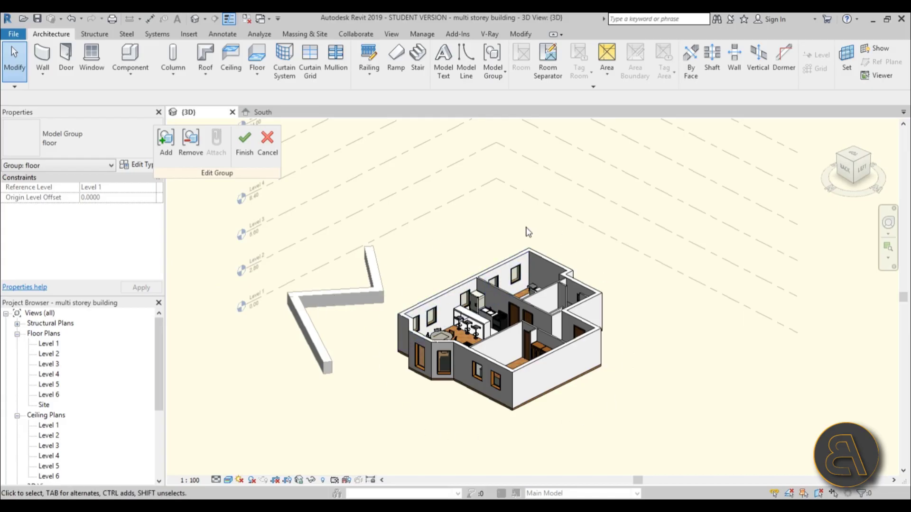
click(245, 140)
click(346, 399)
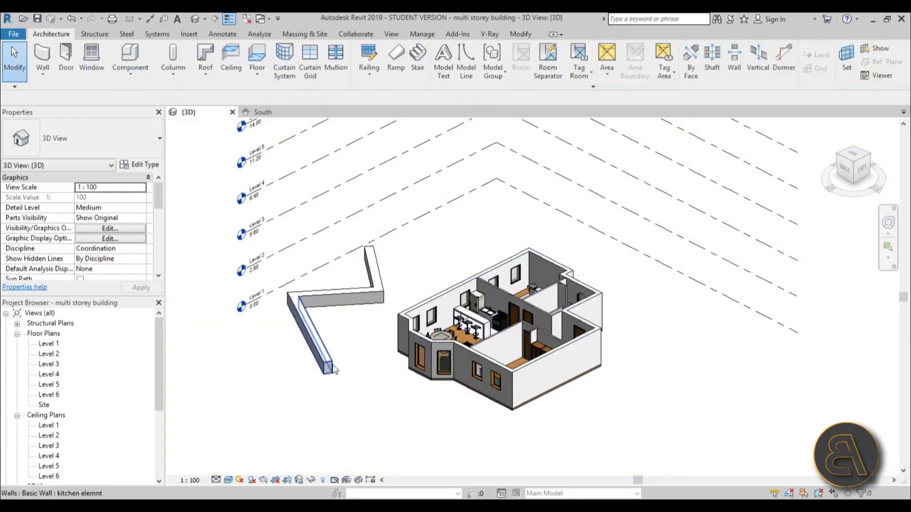
Step: Delete the whole chain of zigzag walls beside the house
key(Tab)
click(332, 368)
key(Delete)
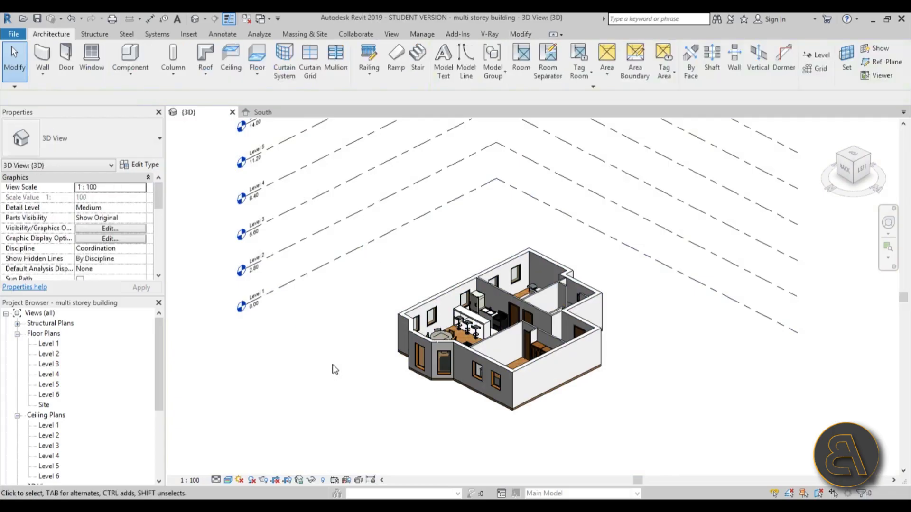
Step: Copy the floor group to the clipboard and paste it aligned to Level 2 through Level 5
scroll(351, 361, down, 2)
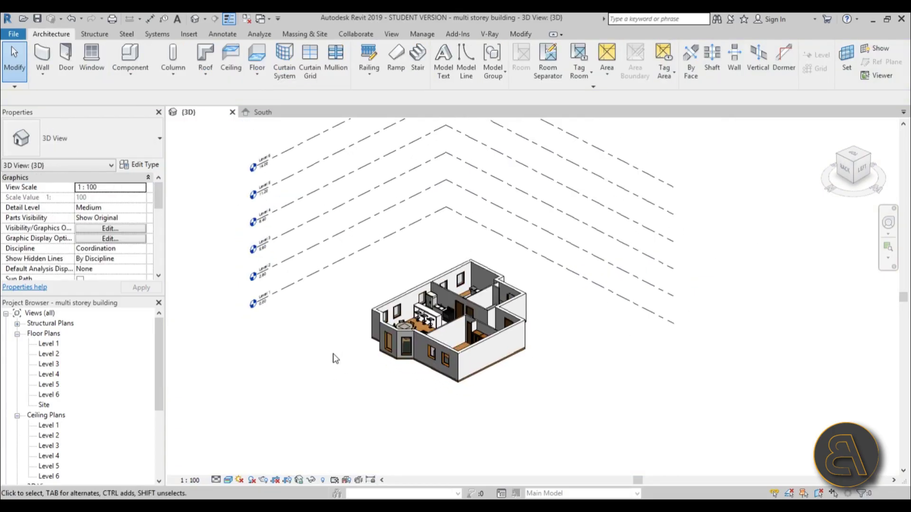
click(448, 377)
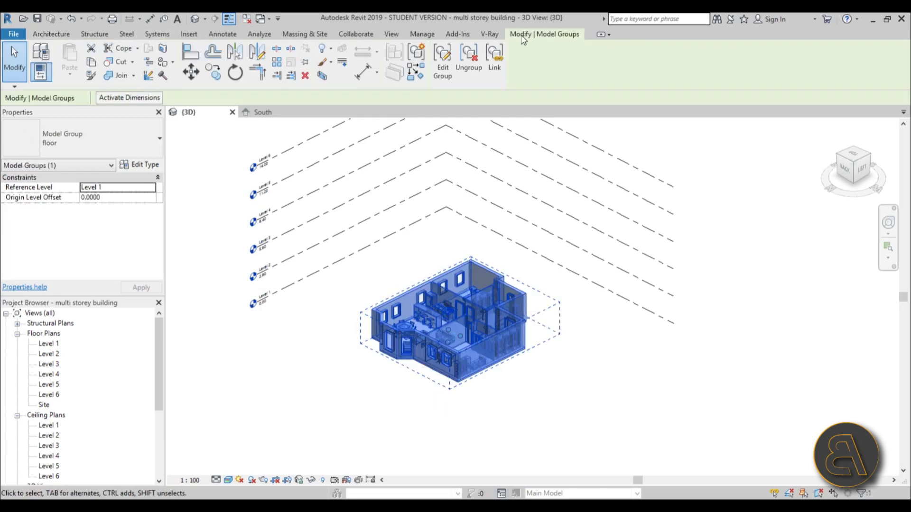
click(91, 69)
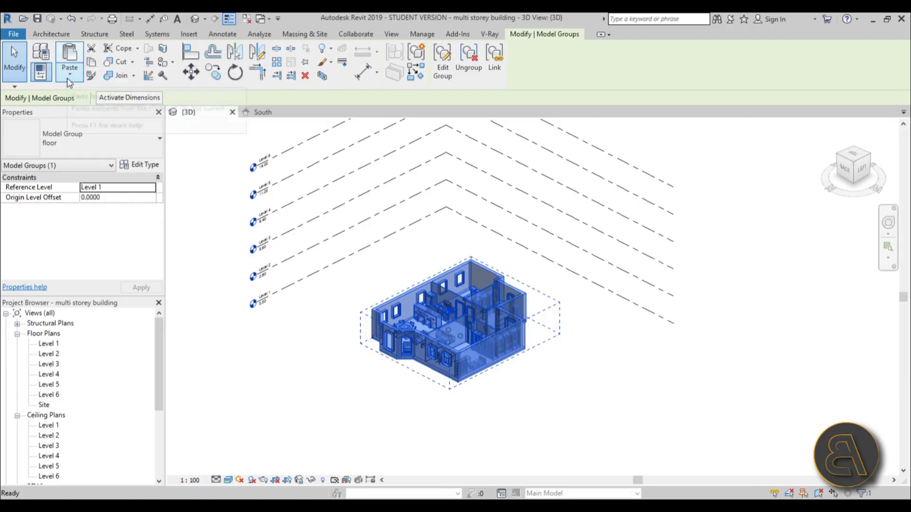
click(67, 78)
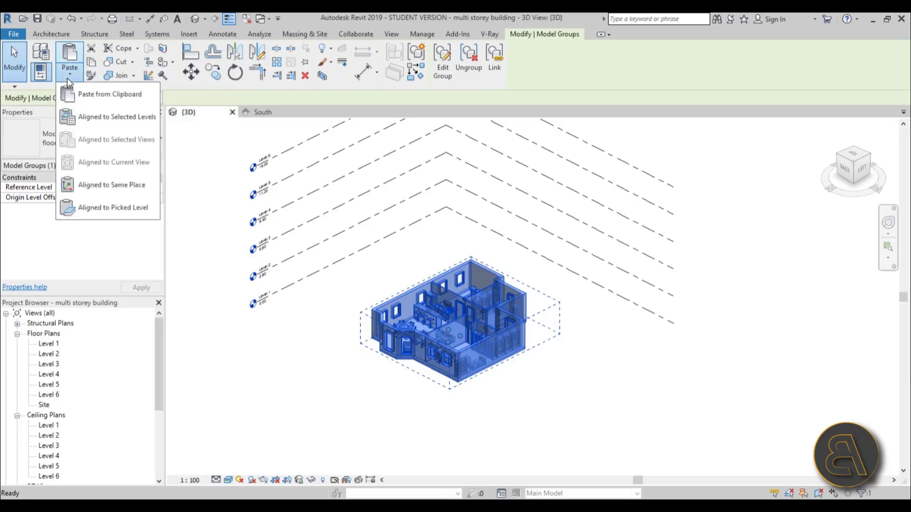
click(76, 118)
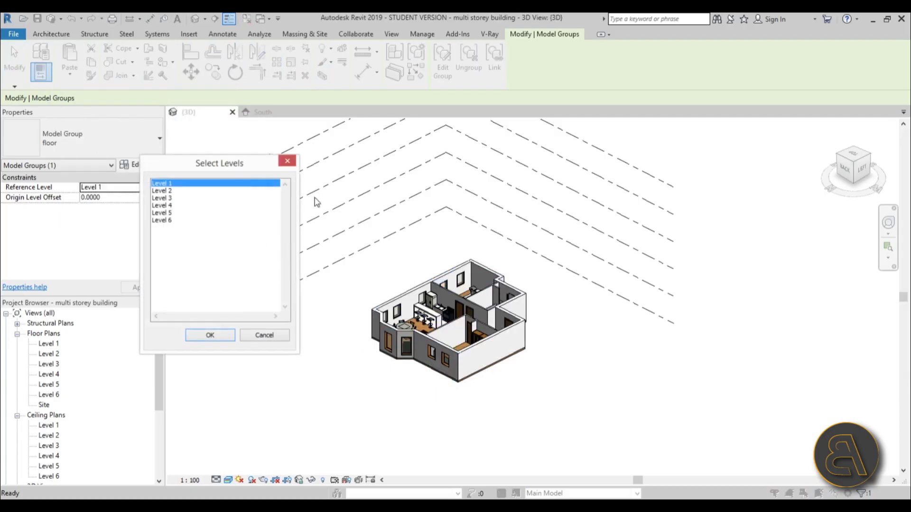
drag(220, 168, 564, 215)
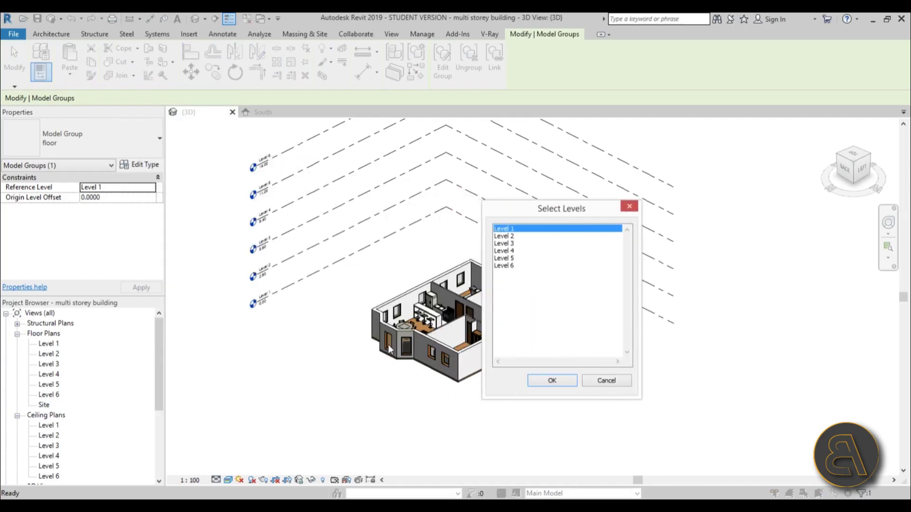
click(505, 236)
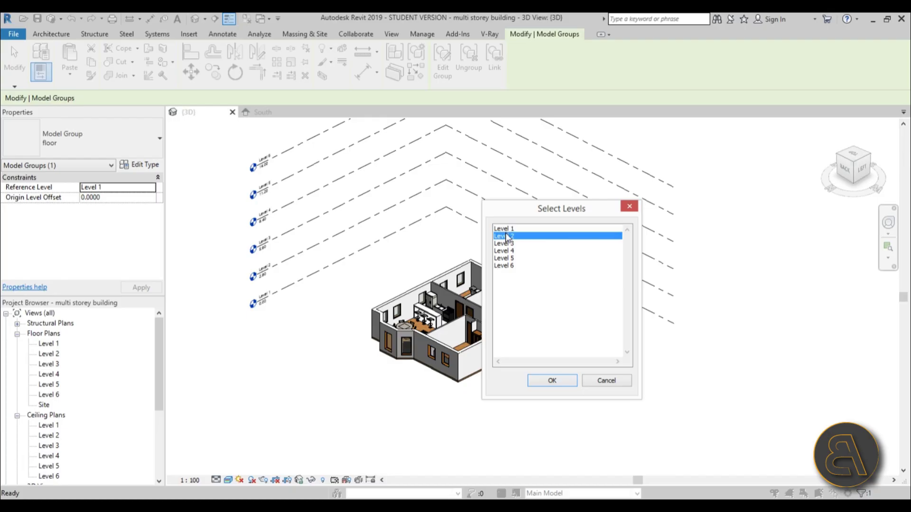
shift+click(512, 259)
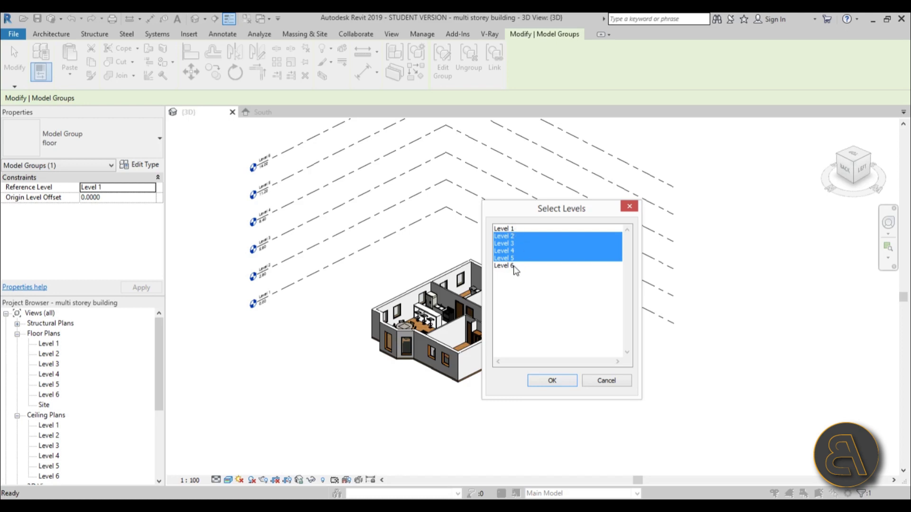
click(553, 381)
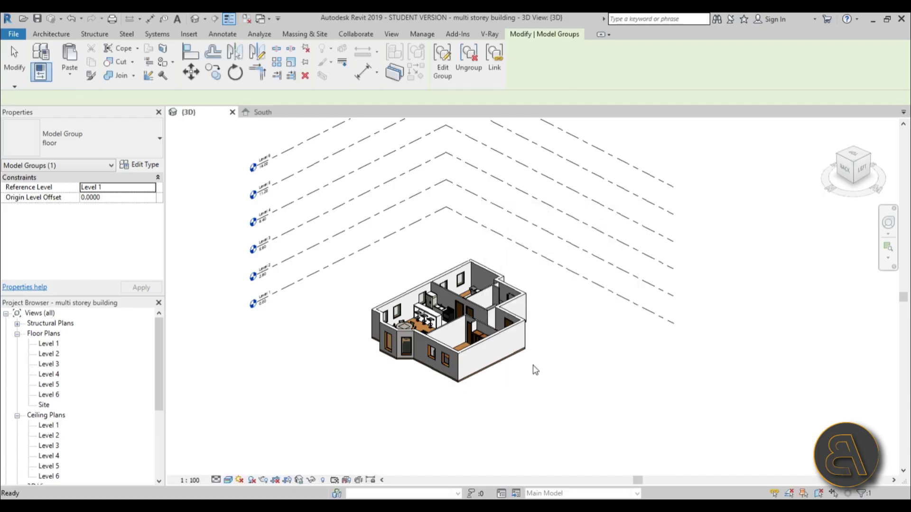
middle_drag(588, 320, 595, 350)
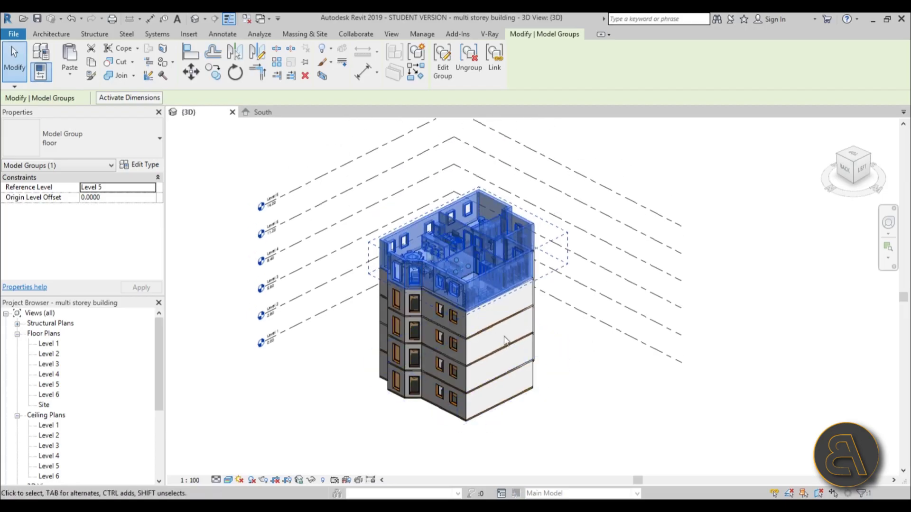
click(553, 350)
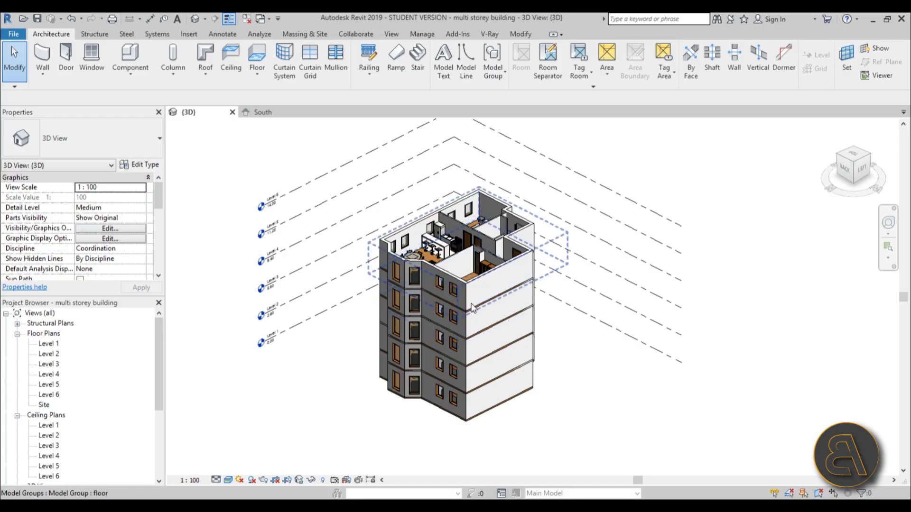
Step: Examine the stacked storeys from outside, checking the facade and the floor edges between levels
middle_drag(556, 358, 557, 348)
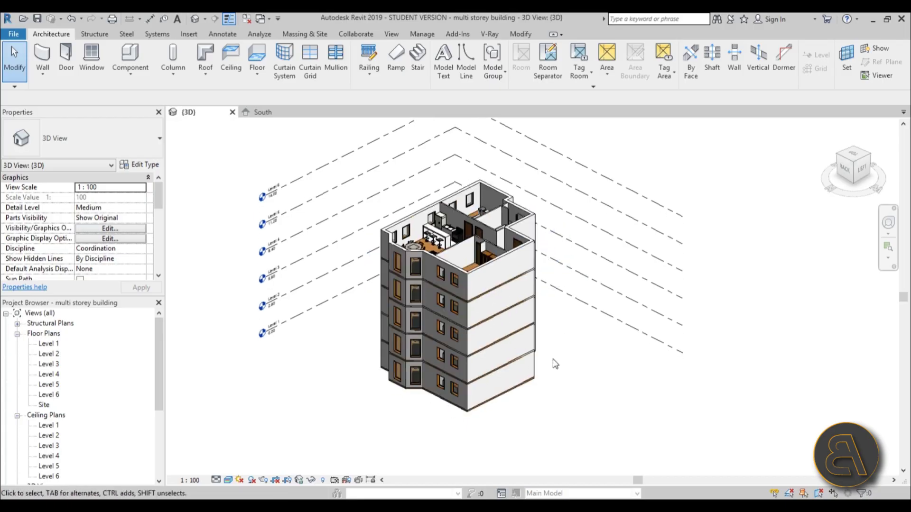
scroll(572, 328, up, 2)
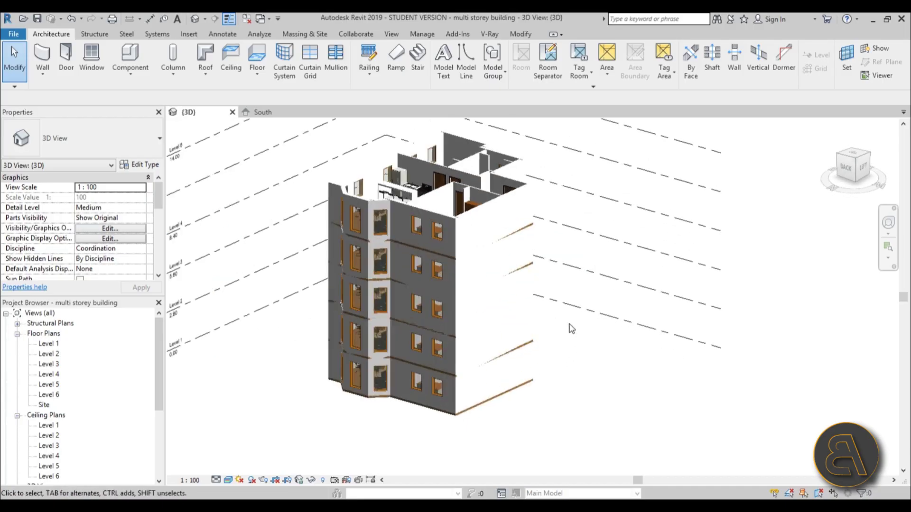
middle_drag(572, 328, 615, 335)
scroll(580, 343, up, 2)
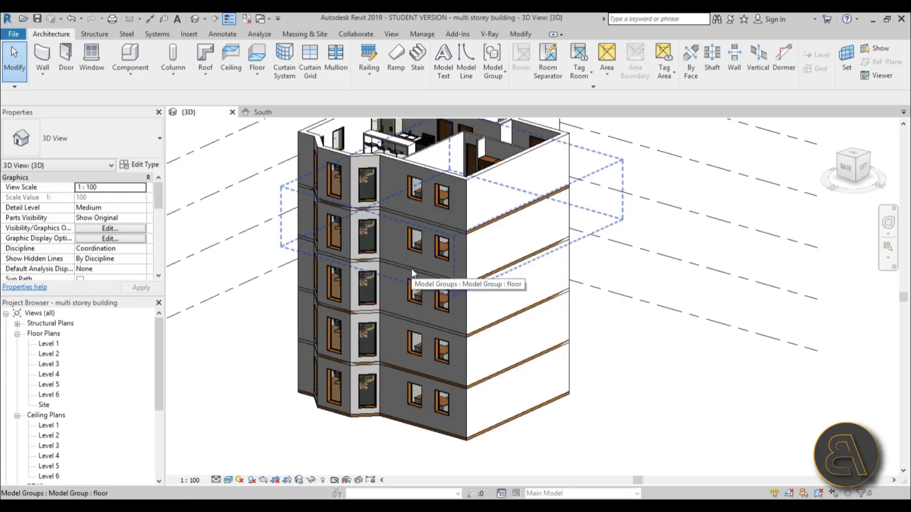
scroll(412, 269, up, 4)
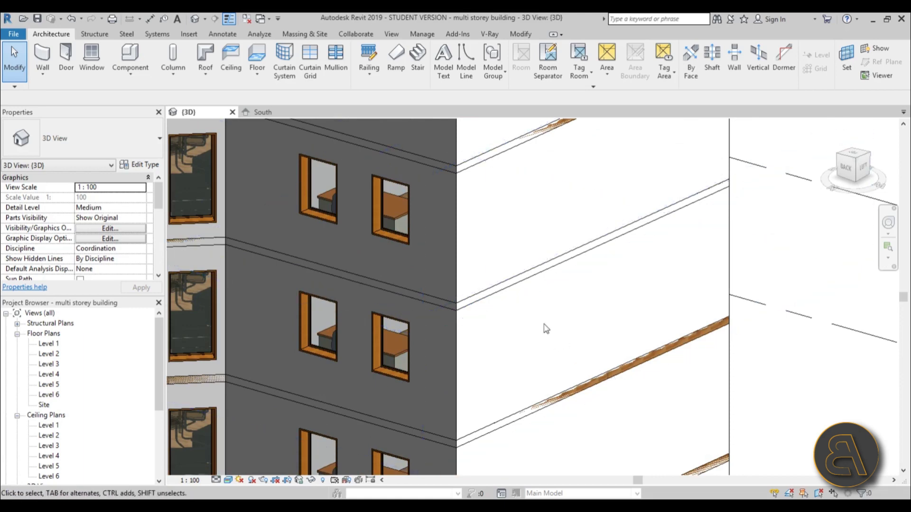
scroll(569, 356, down, 2)
middle_drag(585, 368, 581, 328)
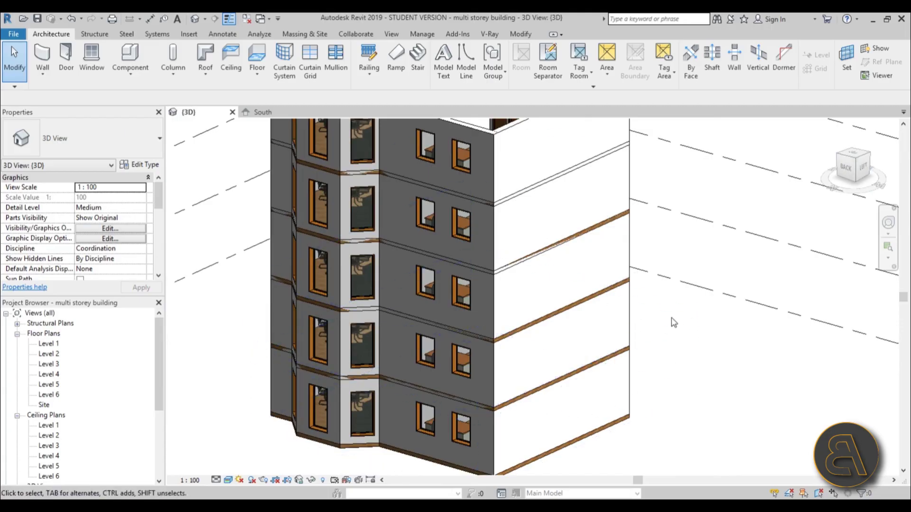
Step: Open the Level 2 floor group for editing, select its floor slab and show the Level 2 floor plan
click(617, 327)
scroll(584, 342, down, 3)
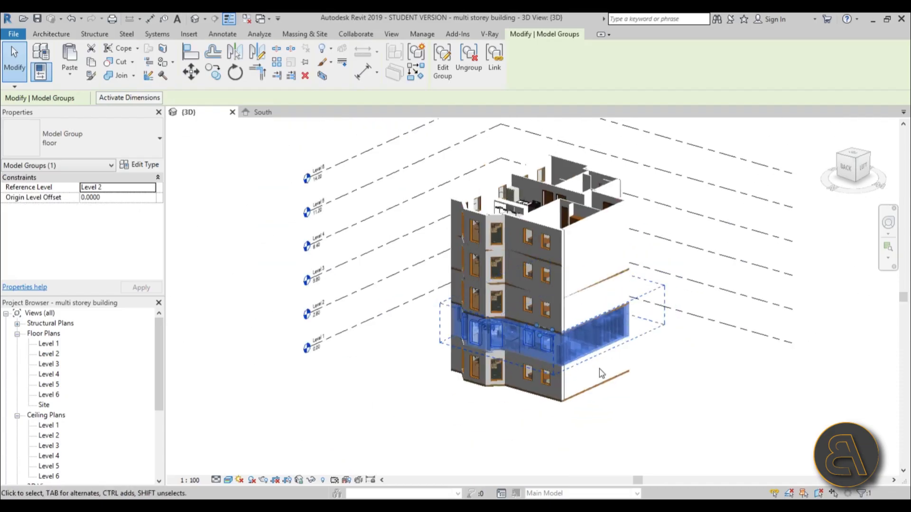
scroll(570, 349, up, 3)
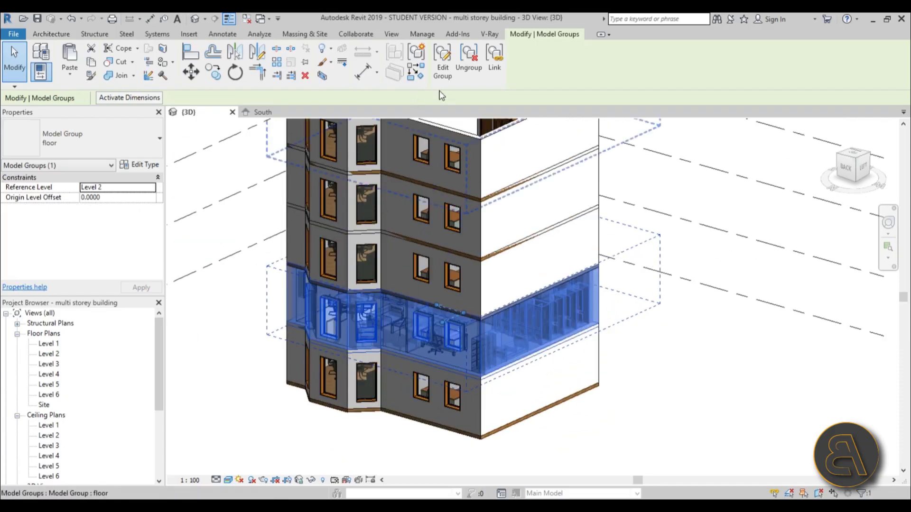
click(443, 71)
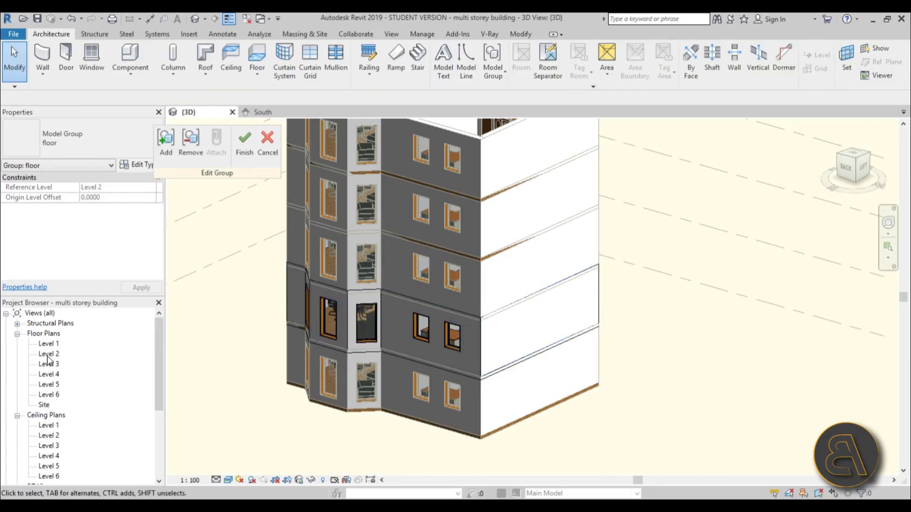
click(496, 379)
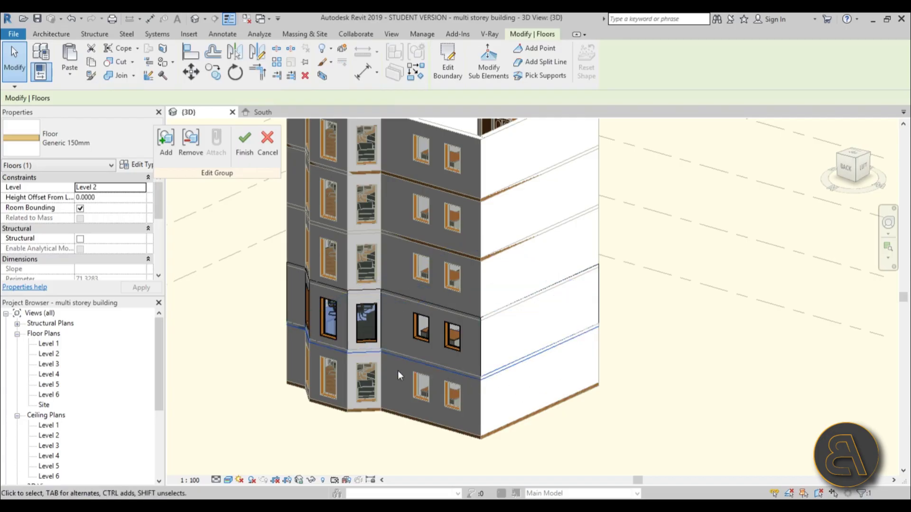
double_click(62, 356)
scroll(546, 280, up, 5)
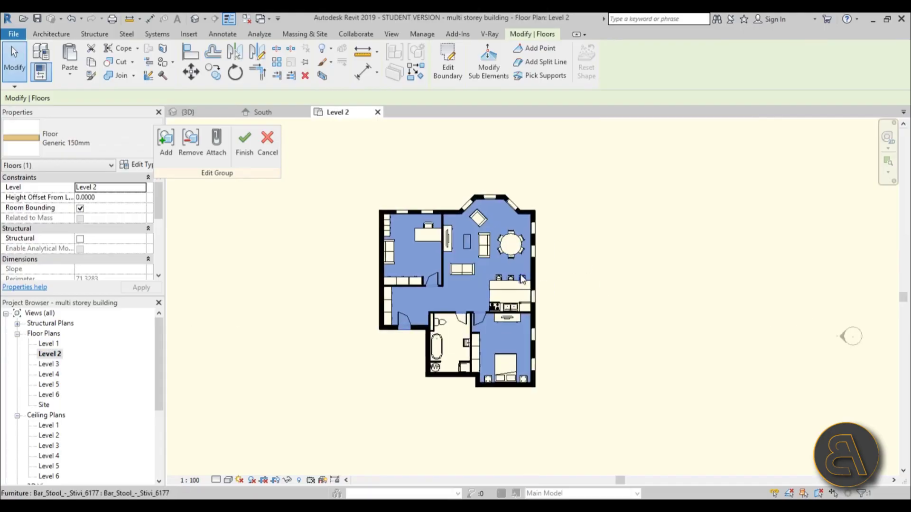
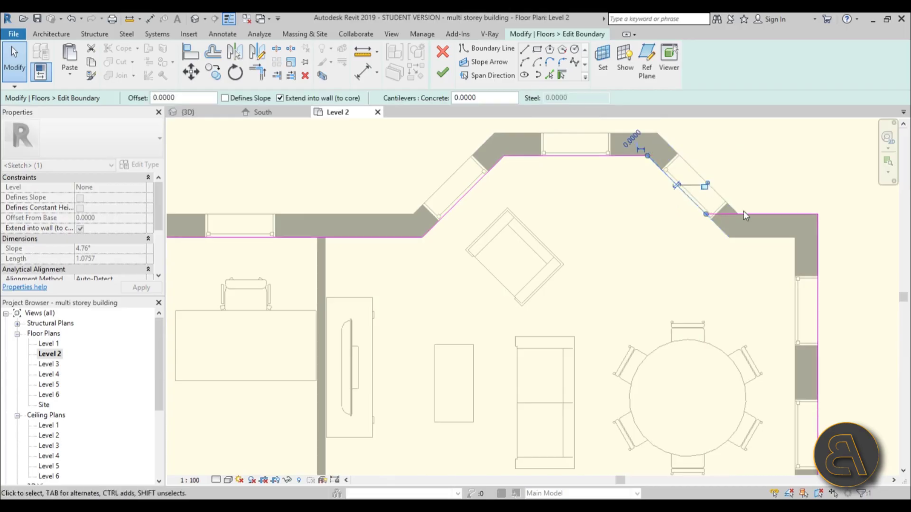
Step: Move the floor boundary line beside the bay window, on the dining side, to the inner face of the exterior wall
click(756, 214)
drag(756, 215, 755, 241)
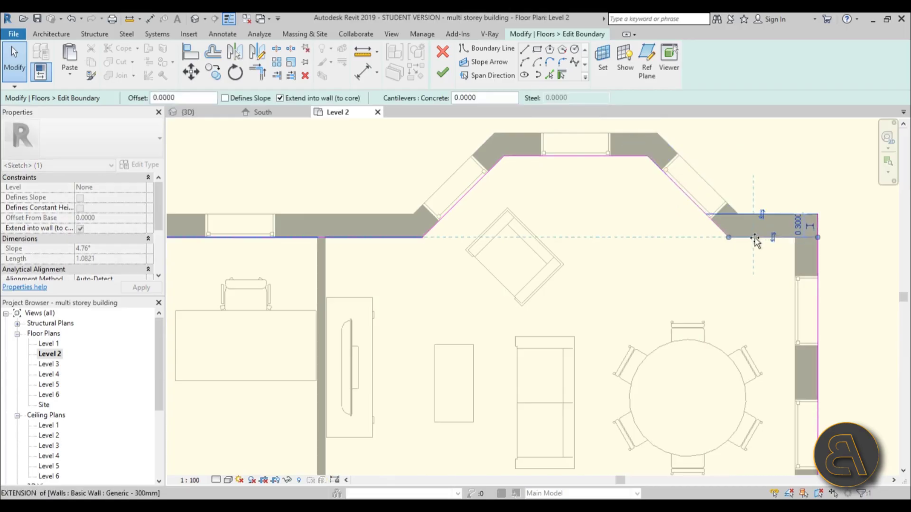
scroll(627, 214, down, 3)
Step: Move the boundary lines along the study's outer side wall and the entrance door wall to the inner wall faces
scroll(433, 244, up, 5)
click(391, 244)
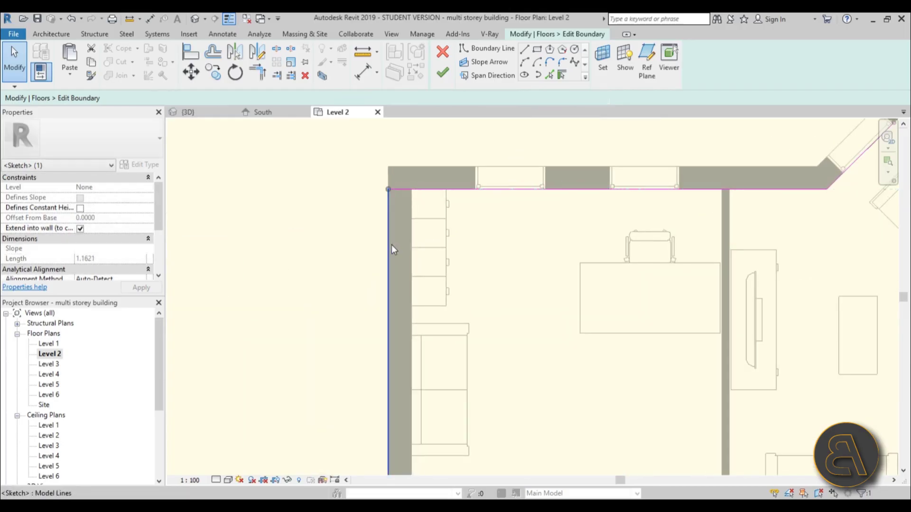
scroll(512, 287, down, 3)
scroll(473, 269, up, 2)
scroll(473, 269, up, 2)
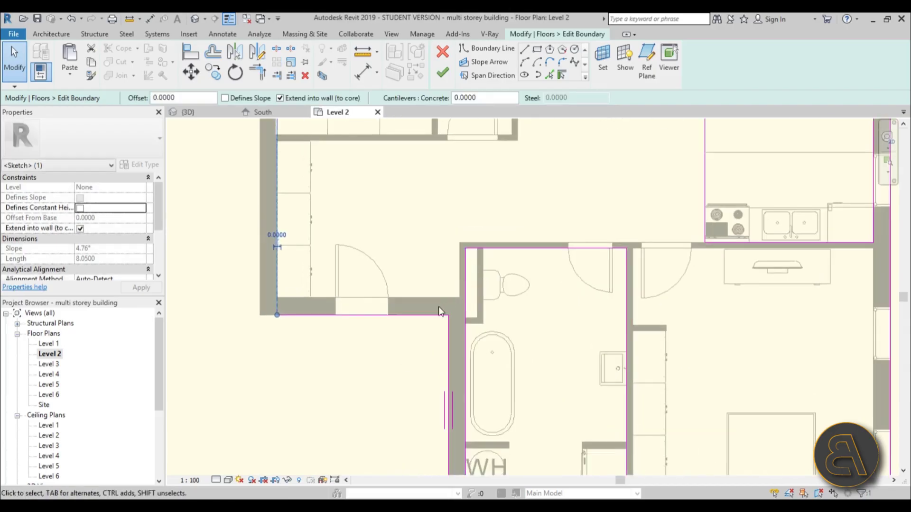
click(454, 286)
scroll(469, 268, down, 2)
scroll(494, 274, up, 2)
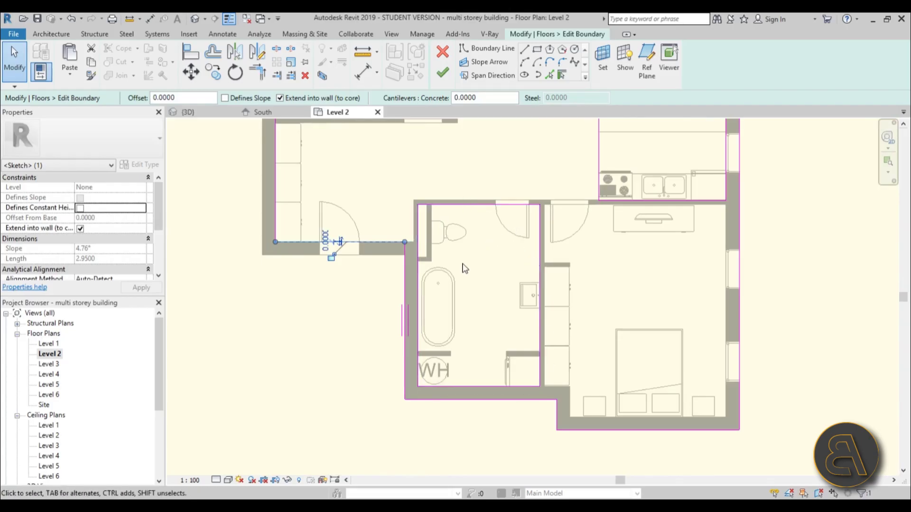
Step: Delete the two floor boundary lines that run along the bathroom's exterior walls
click(410, 292)
click(408, 292)
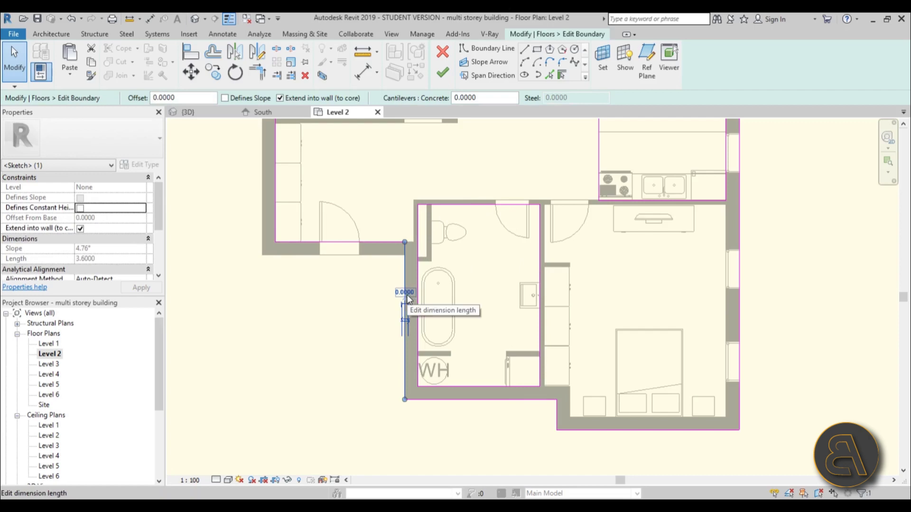
key(Delete)
click(478, 400)
key(Delete)
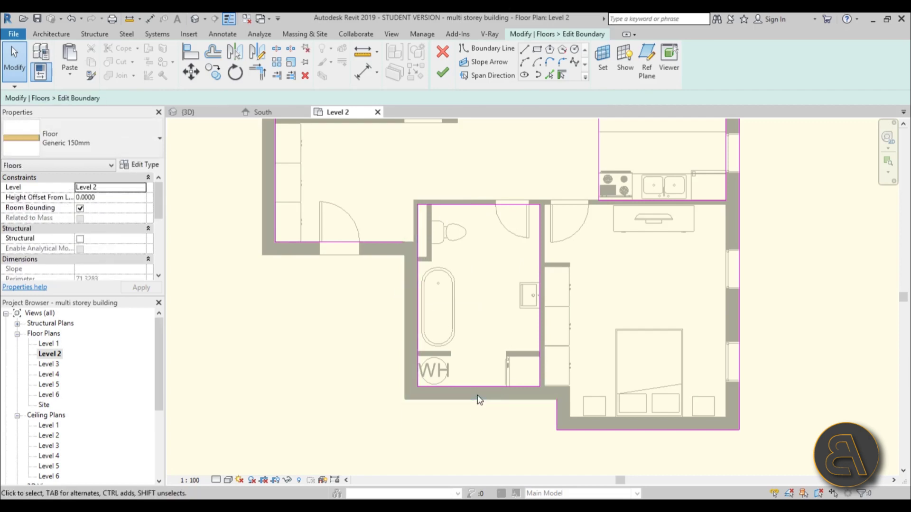
Step: Trim the entrance-wall, bathroom and bedroom boundary lines to each other so the floor outline runs around the bathroom
key(t)
key(r)
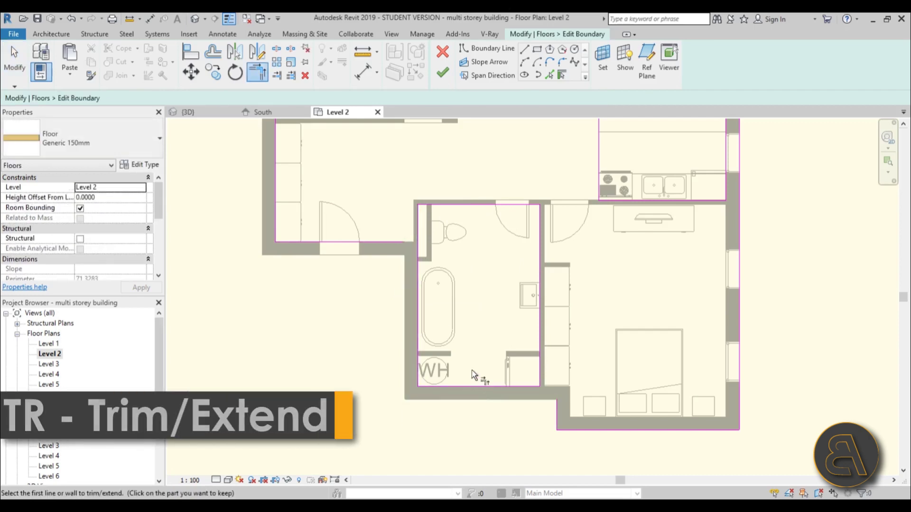
click(406, 242)
click(418, 230)
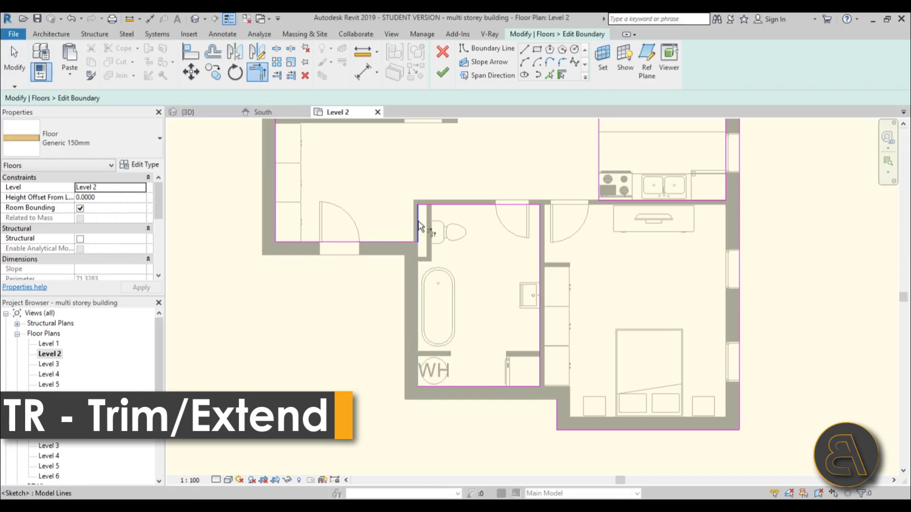
click(540, 387)
click(556, 409)
click(548, 385)
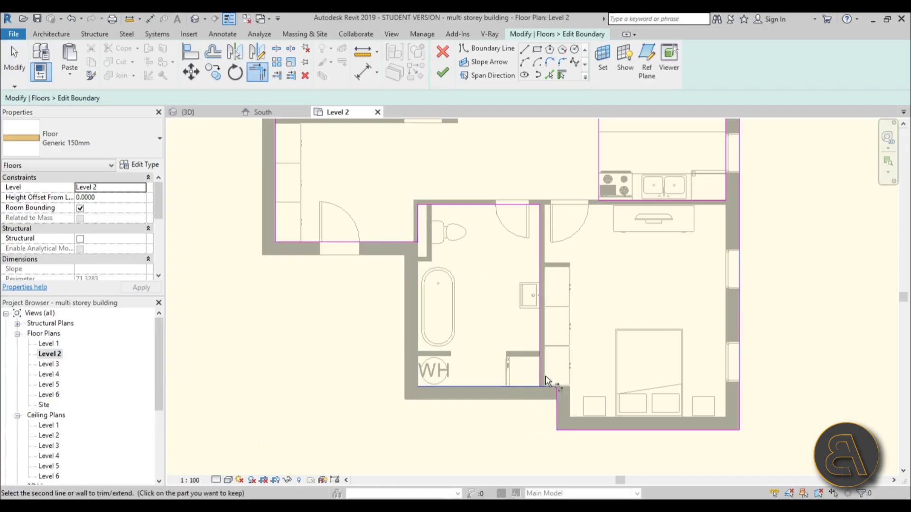
click(541, 375)
key(Escape)
key(Escape)
Step: Move the bedroom's short stepped boundary line and the line behind the bed to the inner wall faces
scroll(579, 284, down, 3)
scroll(560, 394, up, 6)
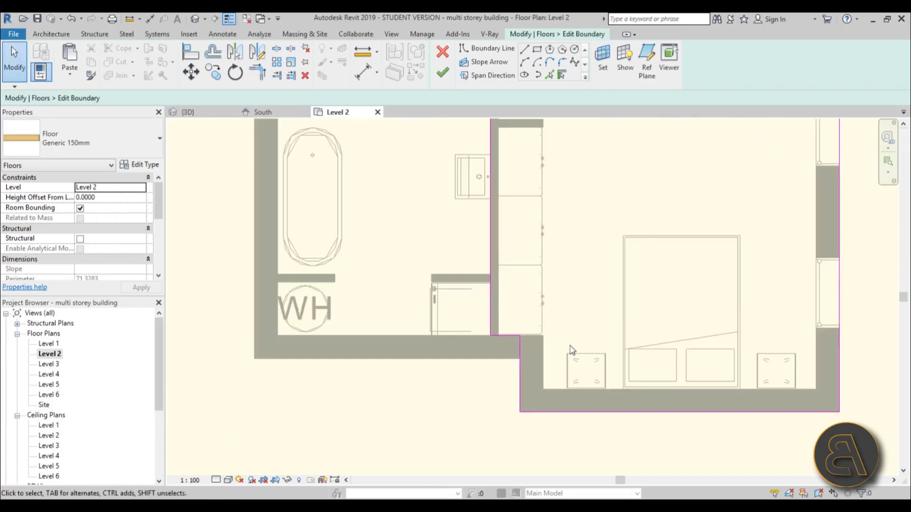
click(515, 351)
scroll(522, 356, down, 2)
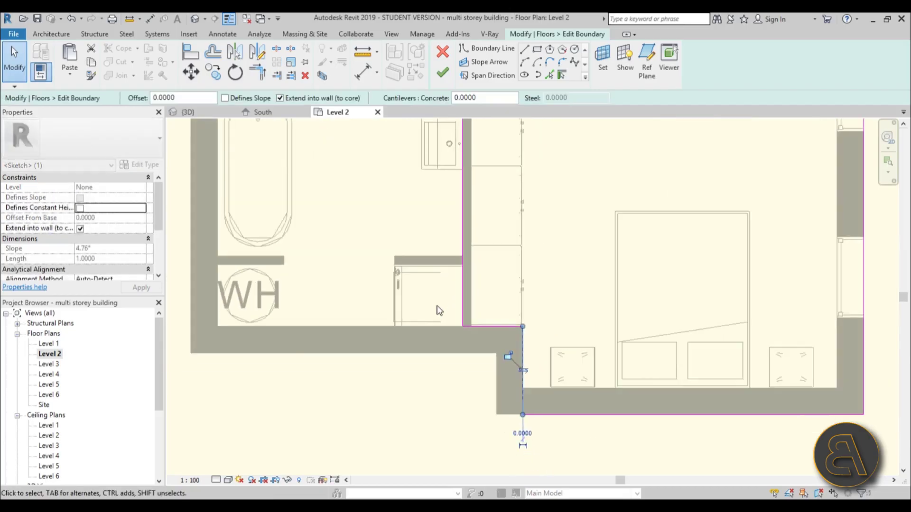
click(537, 337)
scroll(556, 353, down, 2)
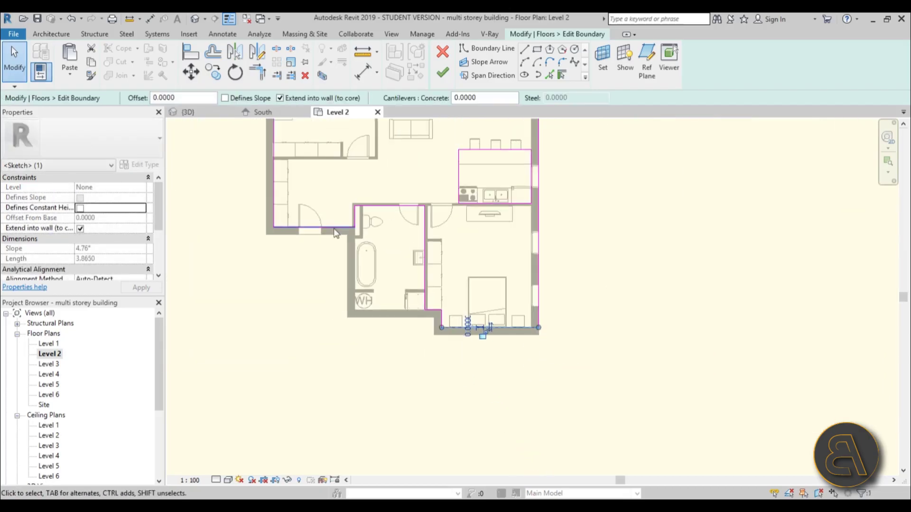
Step: Move the long boundary line beside the kitchen and bedroom windows to the exterior wall's inner face and dismiss the overlap warning
scroll(535, 303, down, 2)
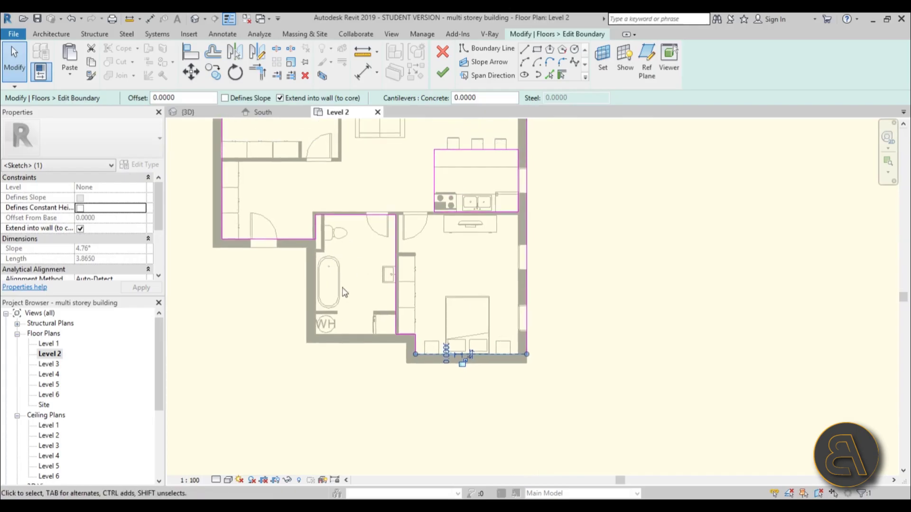
middle_drag(378, 262, 385, 284)
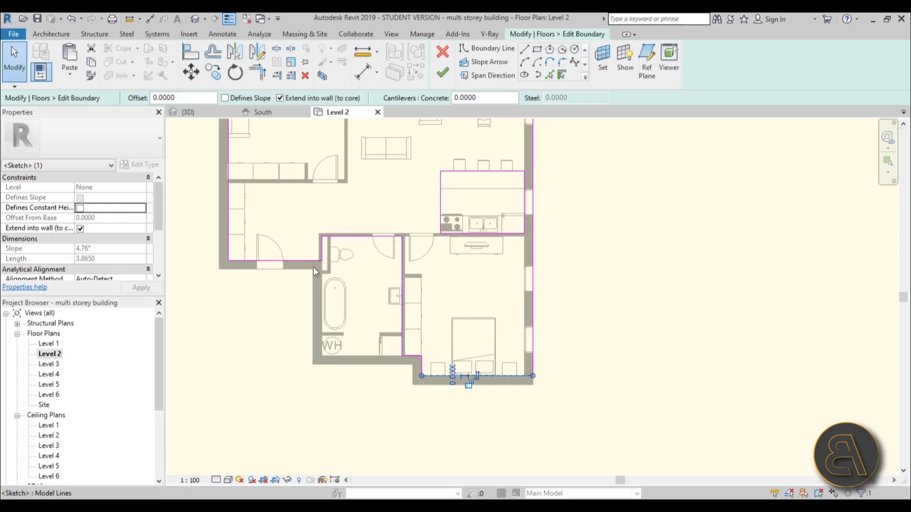
middle_drag(368, 322, 371, 380)
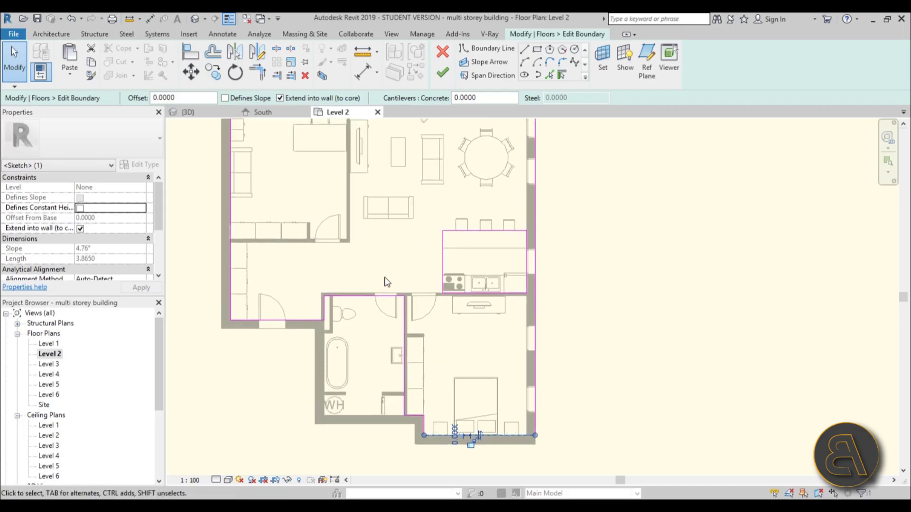
scroll(527, 261, up, 2)
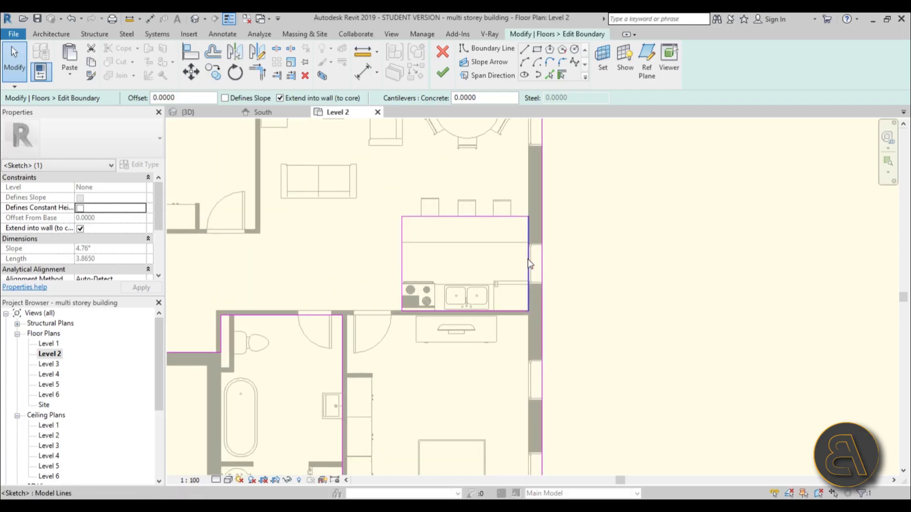
scroll(530, 264, down, 2)
middle_drag(530, 303, 525, 289)
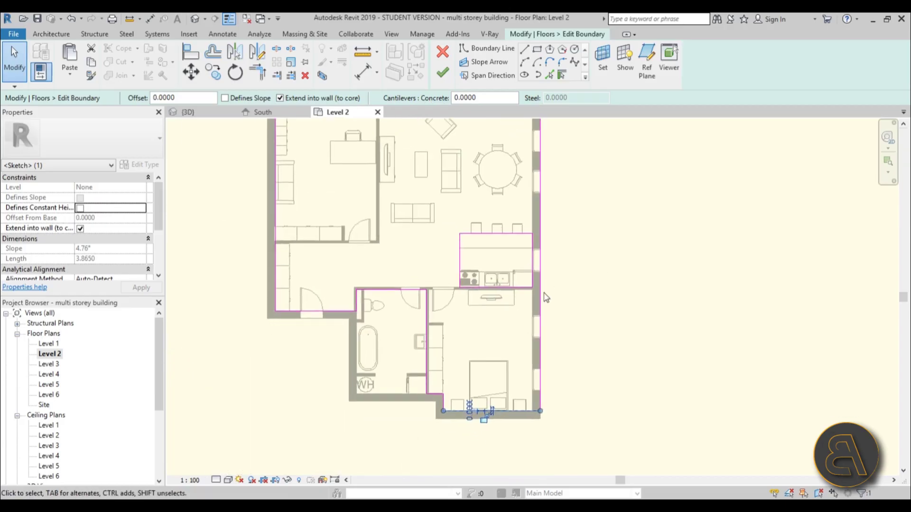
click(532, 294)
drag(533, 304, 537, 284)
scroll(533, 255, up, 3)
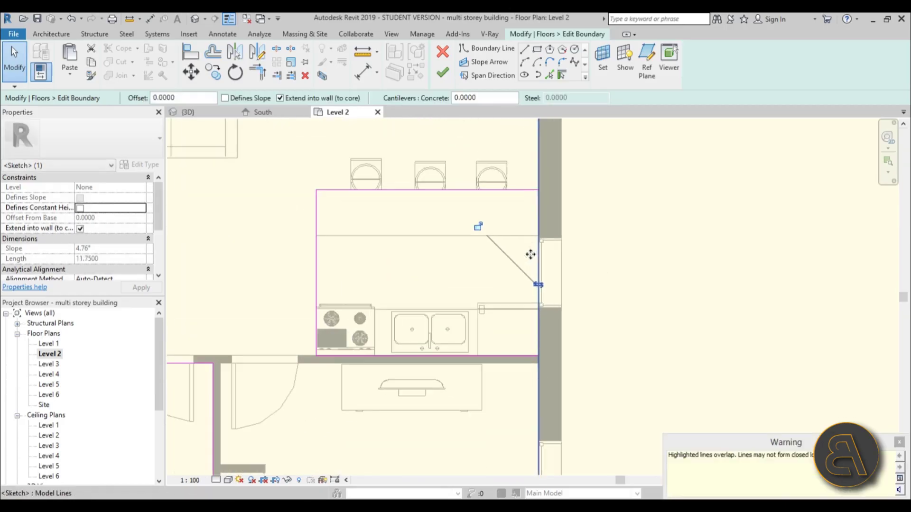
click(899, 442)
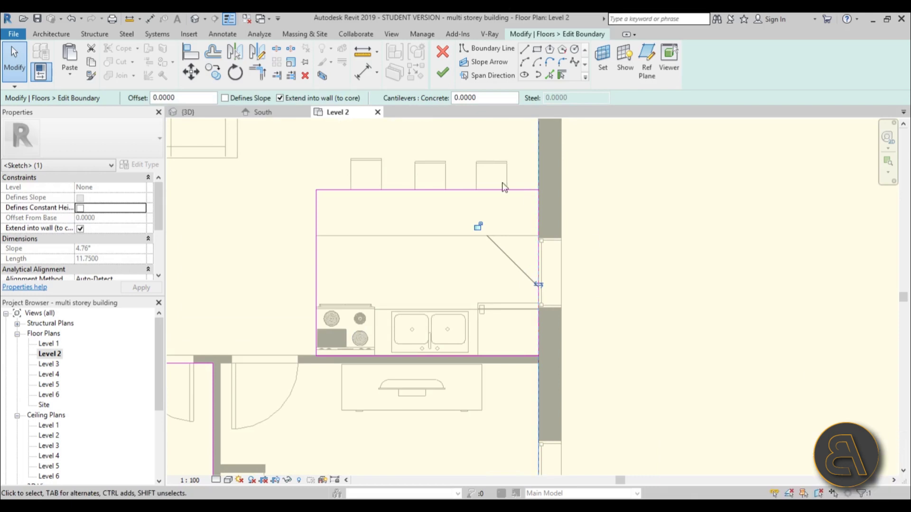
Step: Delete the kitchen opening's boundary segment that overlaps the long exterior wall line
drag(514, 158, 629, 434)
scroll(530, 256, down, 3)
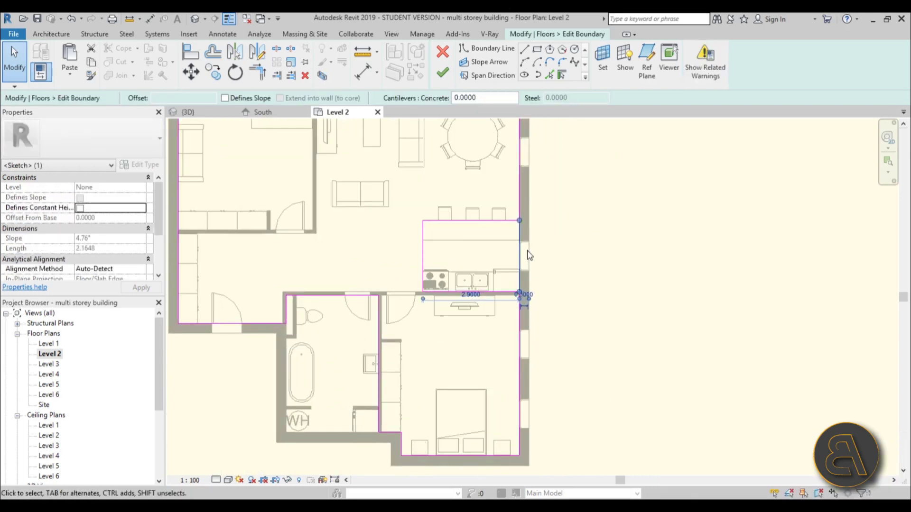
click(540, 260)
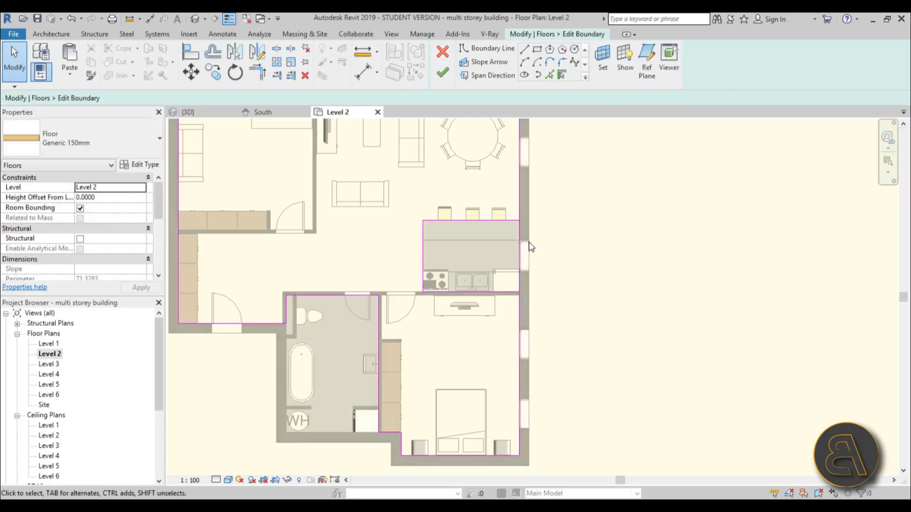
Step: Split the long exterior wall boundary line at the kitchen window with Split Element
key(s)
key(l)
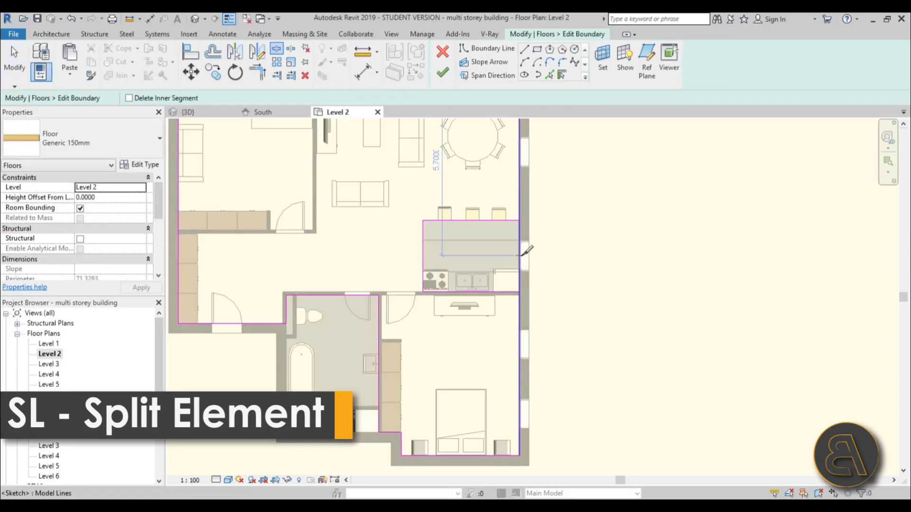
click(522, 255)
key(Escape)
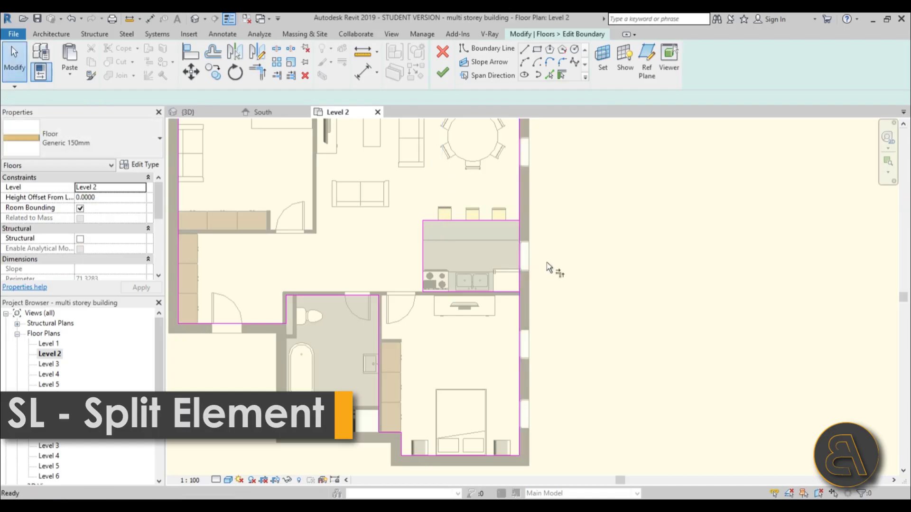
Step: Trim both halves of the split line to the kitchen area's two horizontal boundary lines with Trim/Extend
key(t)
key(r)
click(504, 221)
click(519, 238)
click(503, 291)
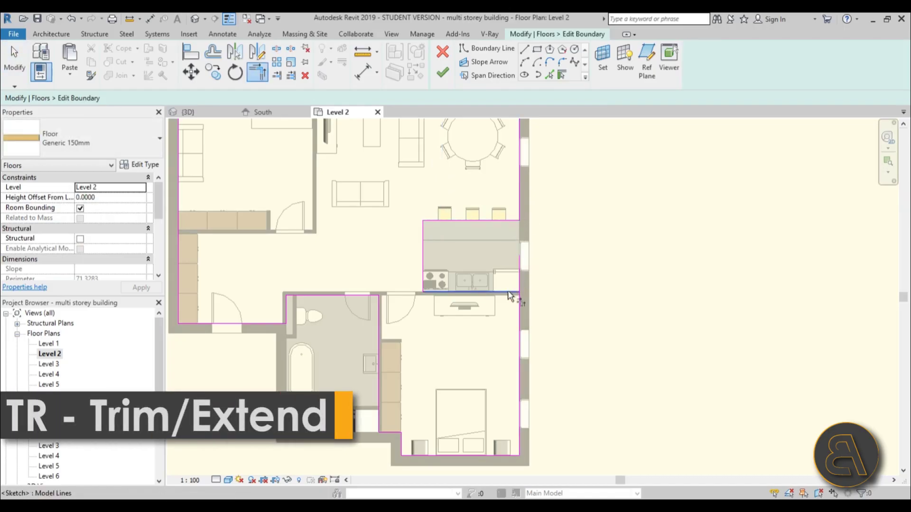
click(521, 304)
scroll(531, 300, down, 3)
key(Escape)
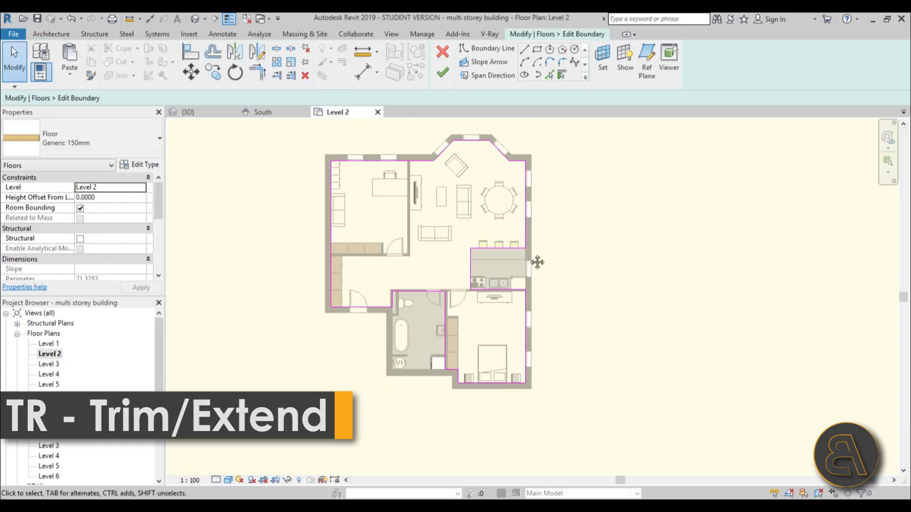
Step: Check the boundary in plan and in the 3D view, finish the floor sketch and decline attaching walls to its bottom
scroll(542, 293, up, 3)
scroll(588, 289, down, 3)
middle_drag(587, 289, 579, 236)
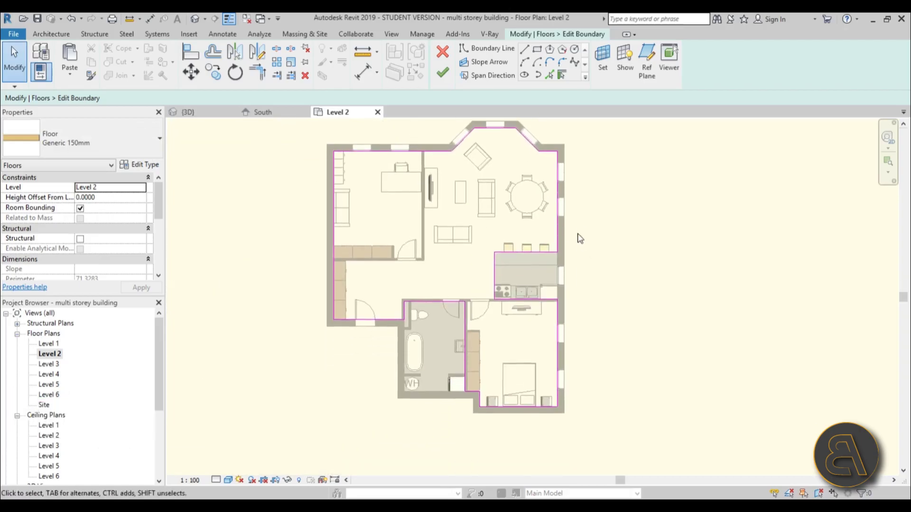
click(196, 19)
scroll(474, 266, down, 2)
middle_drag(483, 256, 475, 294)
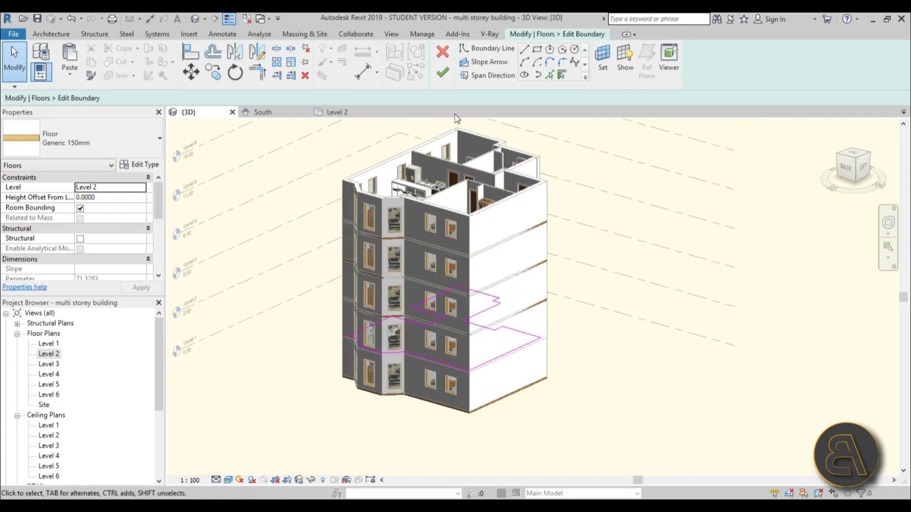
click(443, 72)
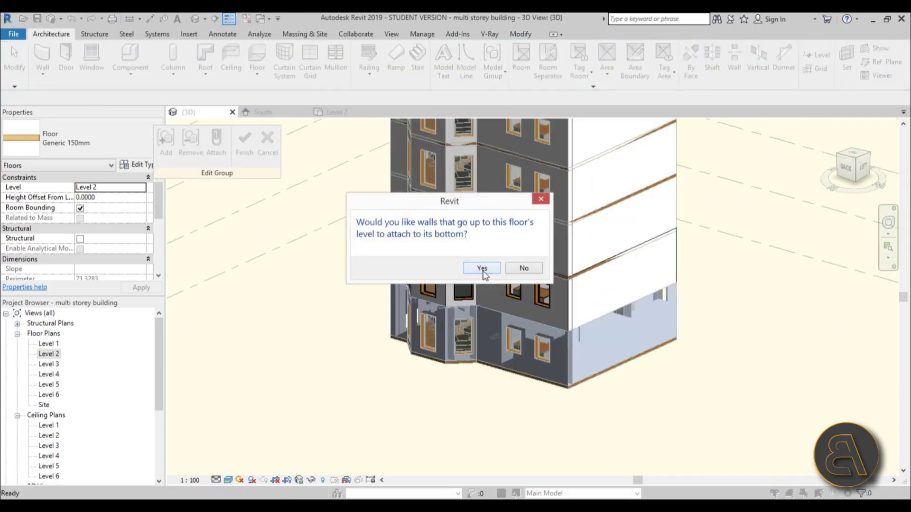
click(524, 268)
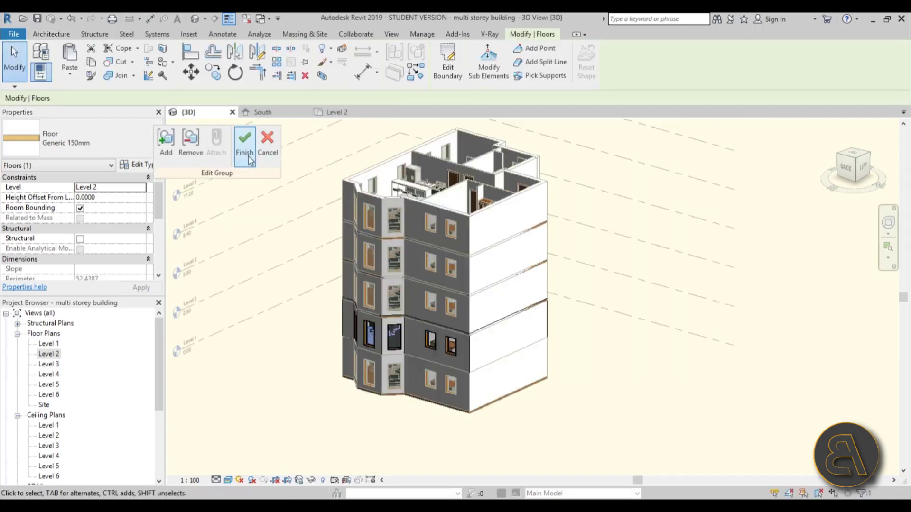
Step: Finish editing the floor group and check the stacked copies on the facade in the 3D view
scroll(390, 287, up, 6)
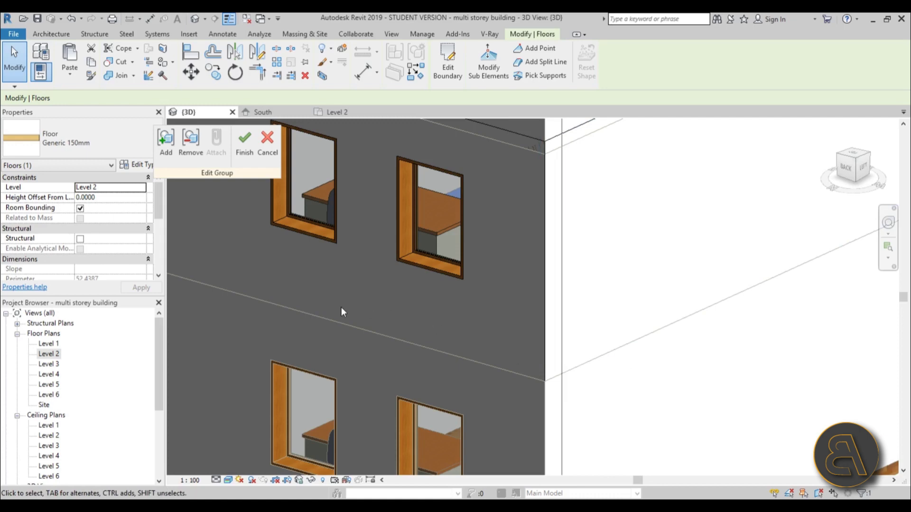
scroll(341, 311, down, 6)
middle_drag(515, 332, 532, 388)
click(245, 142)
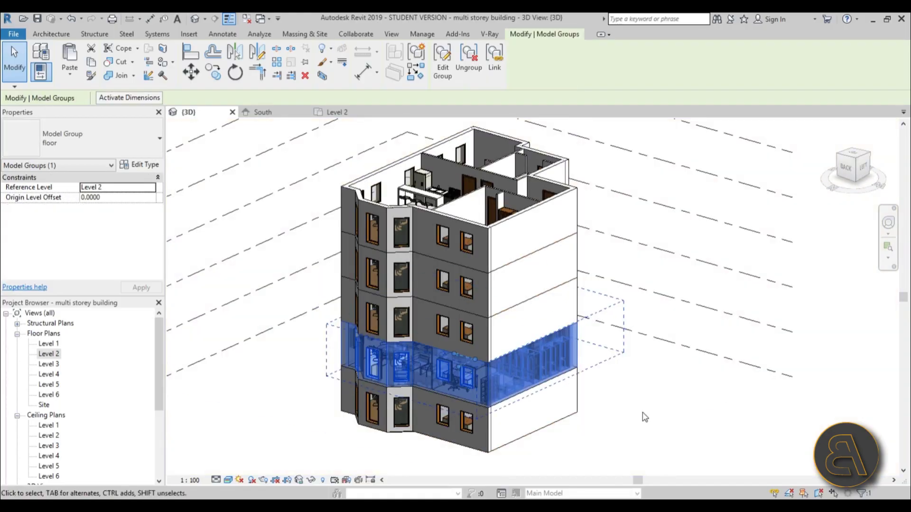
key(Escape)
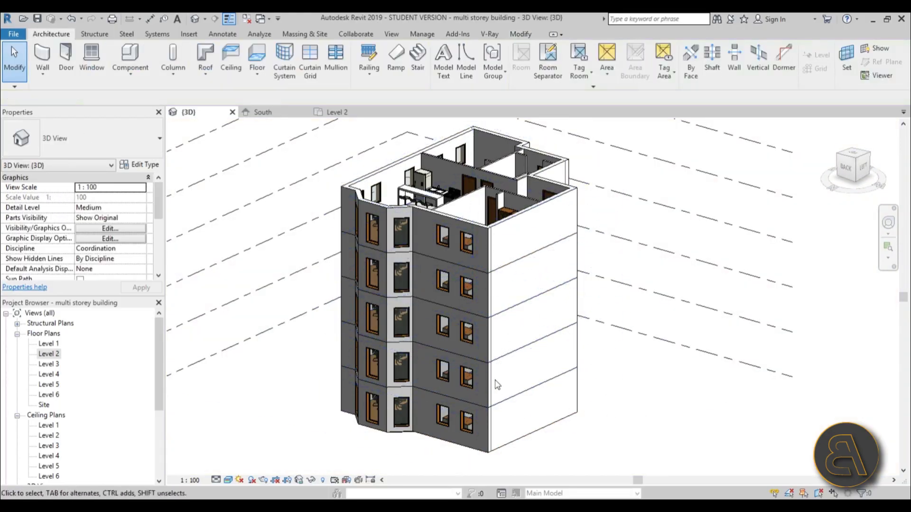
click(488, 335)
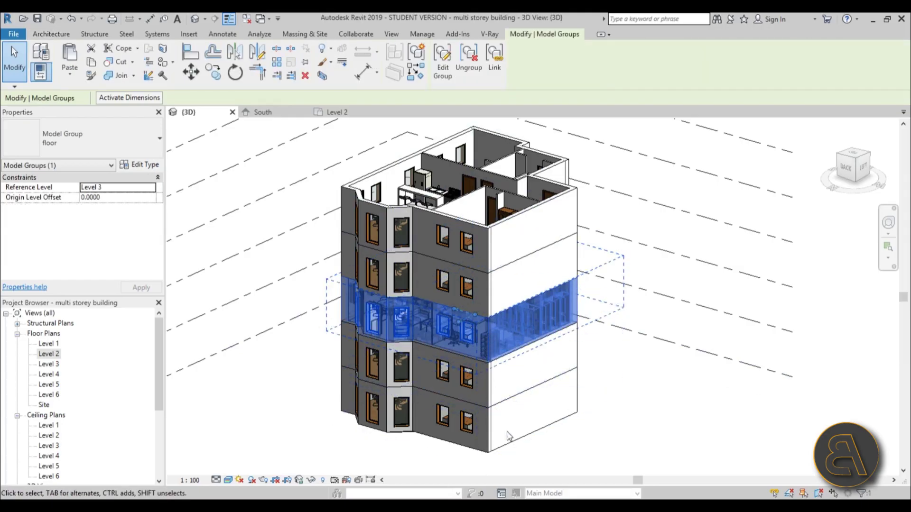
key(Escape)
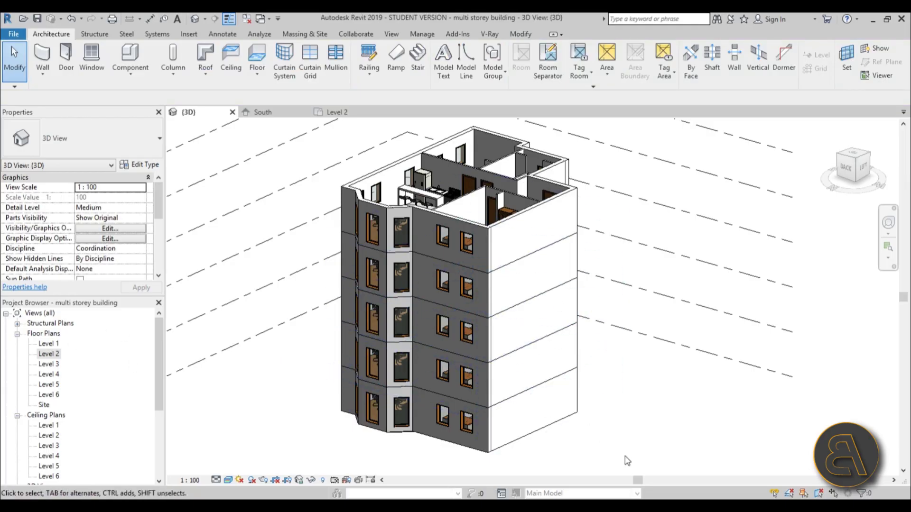
Step: In the Level 1 floor plan, draw a horizontal building section through the office and living room, and open its section view
double_click(49, 344)
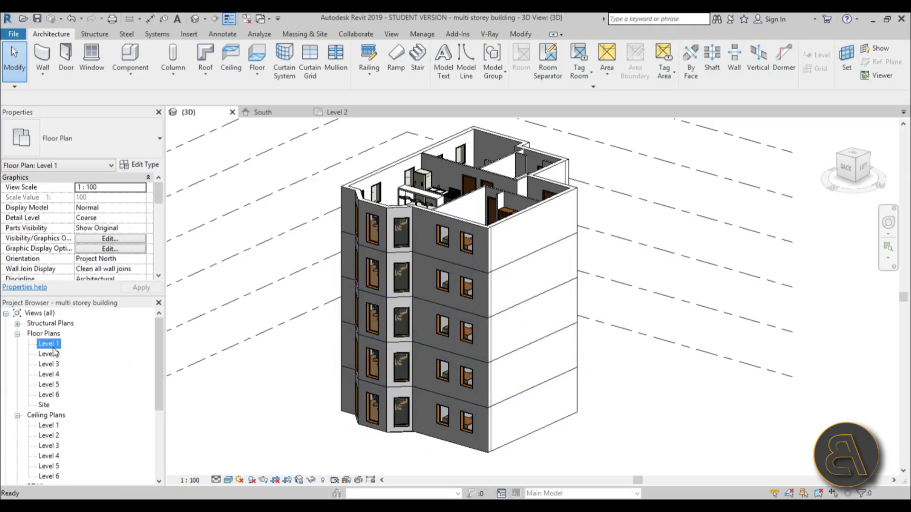
scroll(542, 248, up, 2)
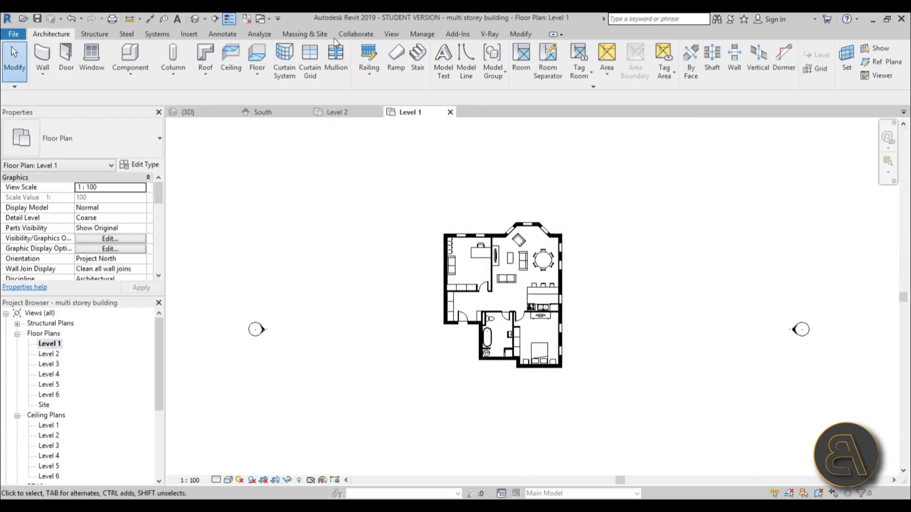
click(215, 19)
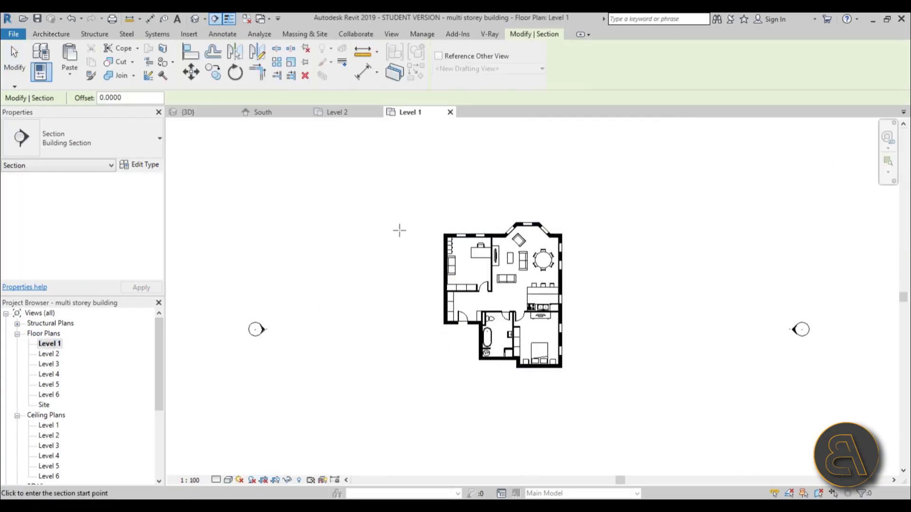
click(421, 278)
click(608, 277)
key(Escape)
key(Escape)
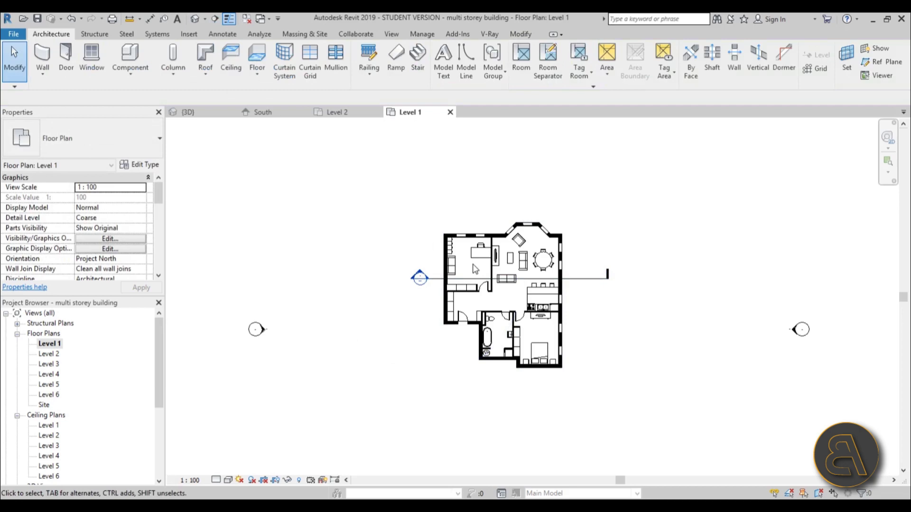
double_click(419, 278)
scroll(465, 246, up, 2)
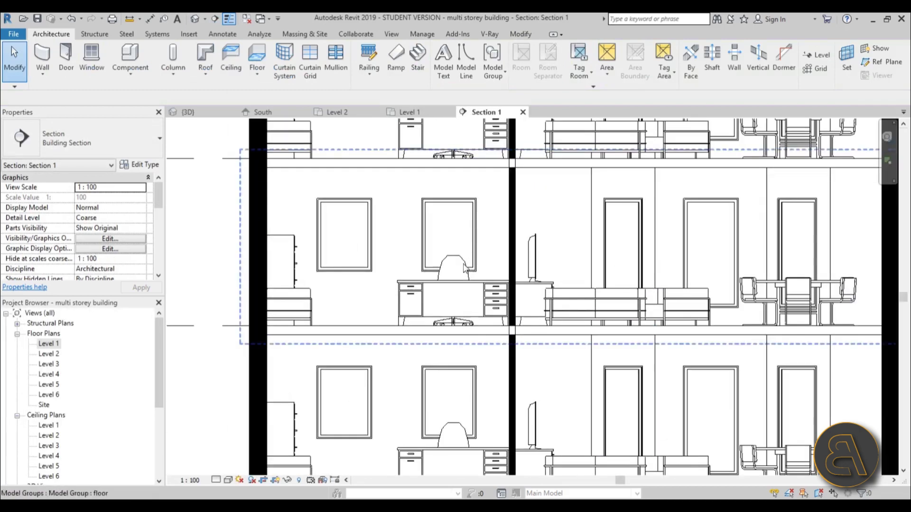
Step: Edit the Level 4 floor group and move the desk about 0.5 m away from the interior wall, shifting its chair along with it
click(466, 292)
scroll(466, 291, down, 1)
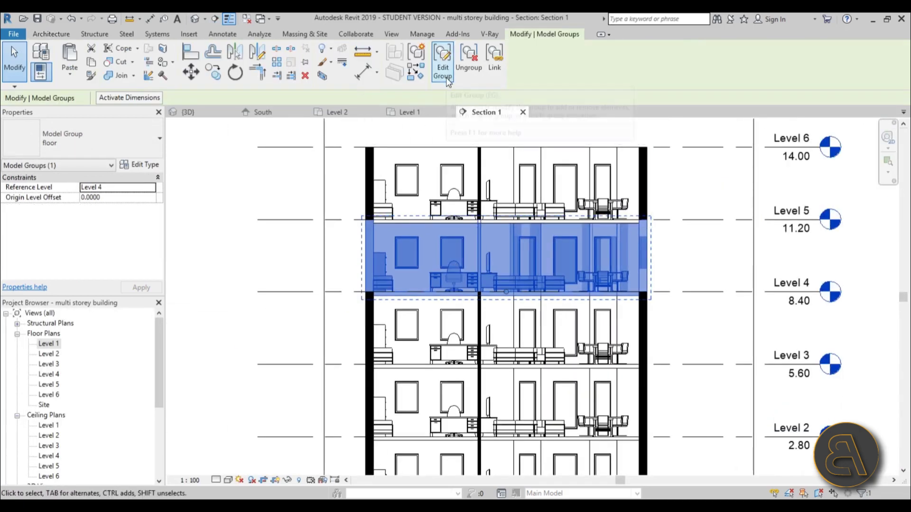
click(443, 62)
scroll(427, 280, up, 3)
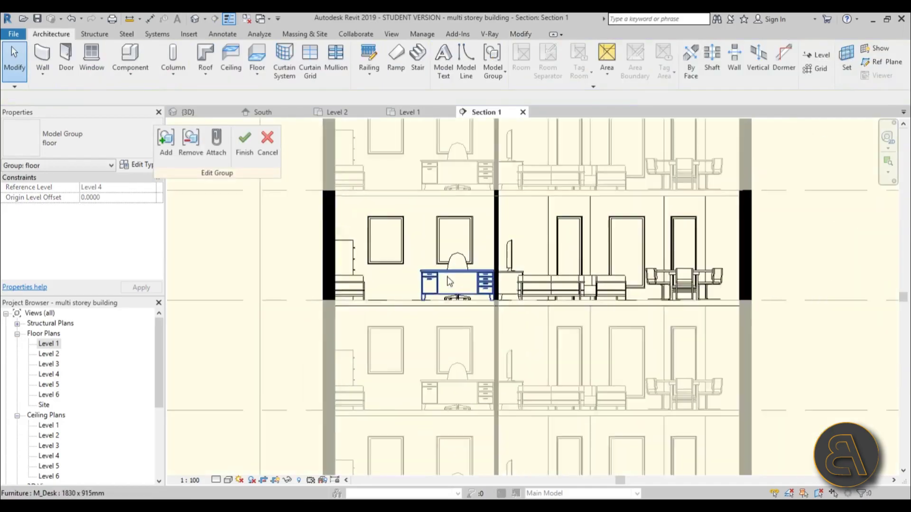
click(423, 272)
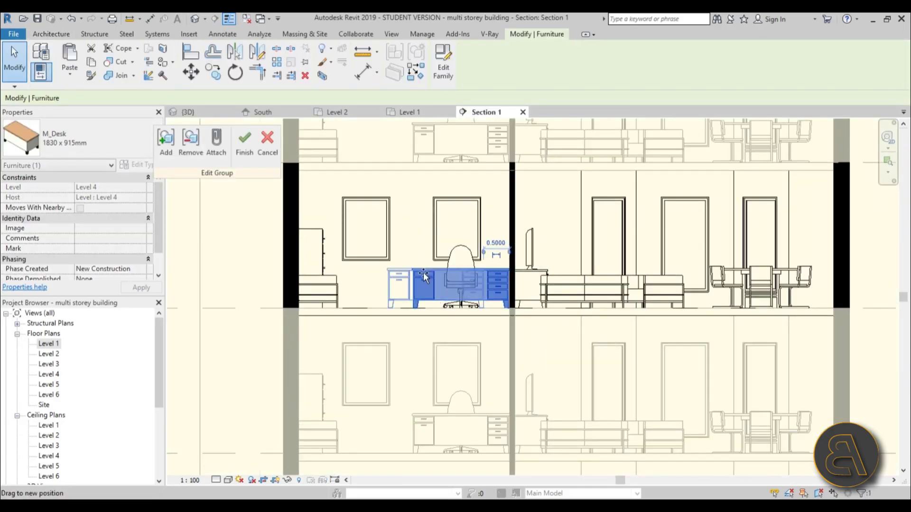
click(452, 266)
drag(450, 257, 423, 259)
key(Escape)
Step: Finish the group edit and check the desk and chair positions on all storeys in the section
scroll(330, 303, down, 5)
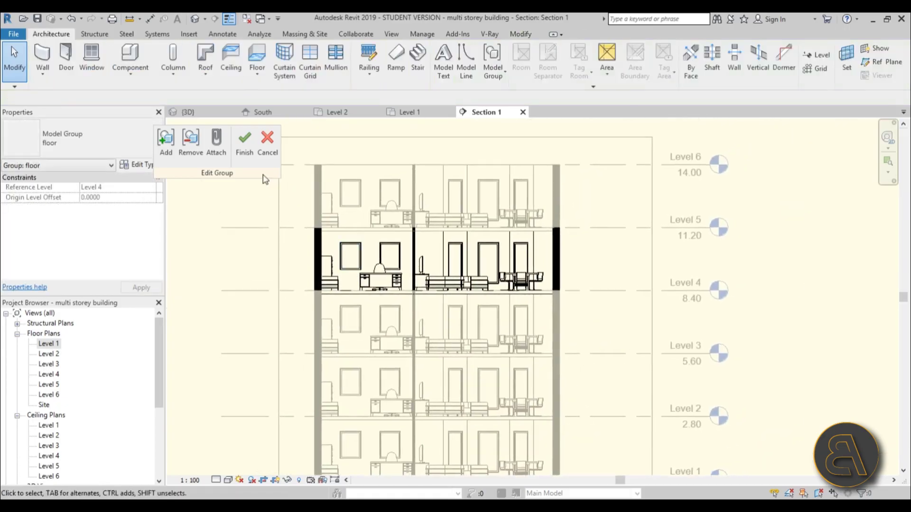
click(245, 142)
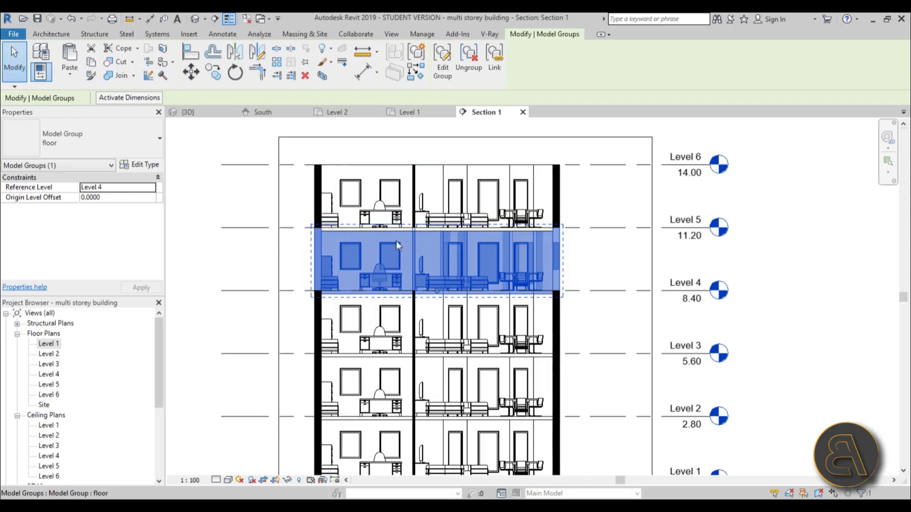
key(Escape)
scroll(428, 332, down, 2)
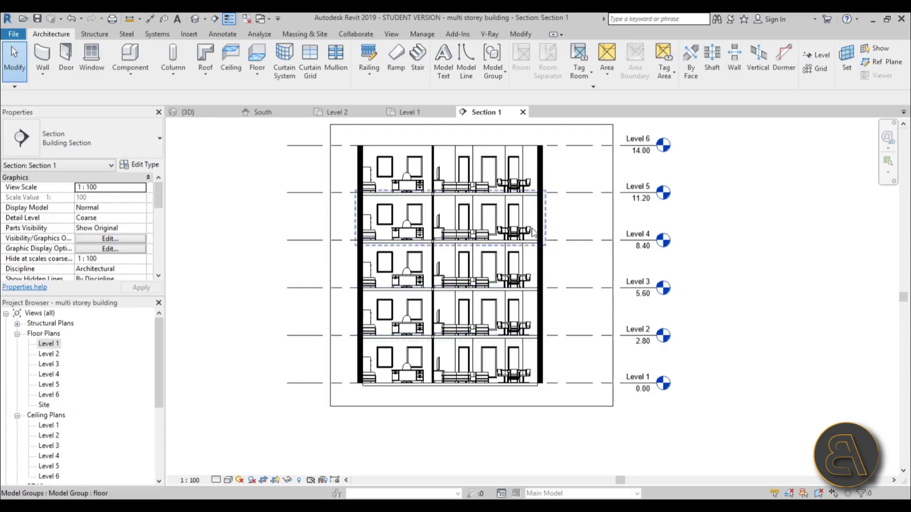
scroll(420, 311, up, 2)
scroll(412, 284, down, 2)
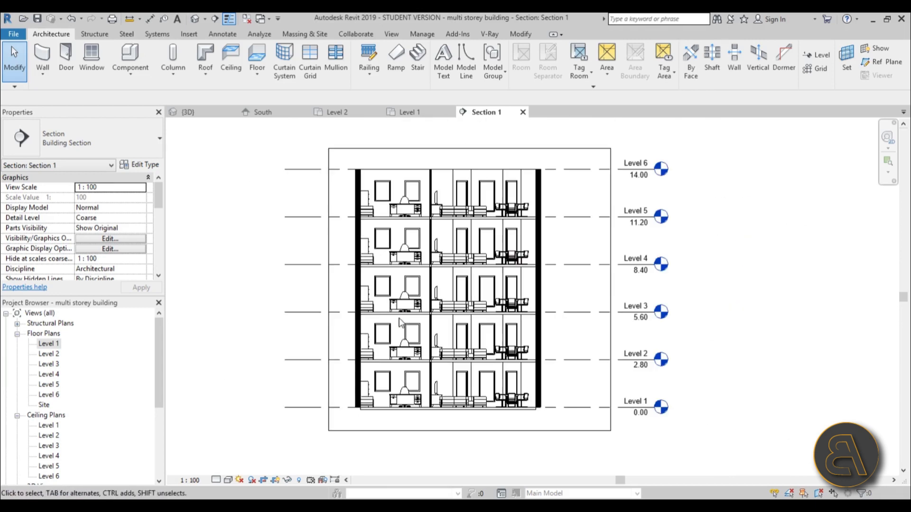